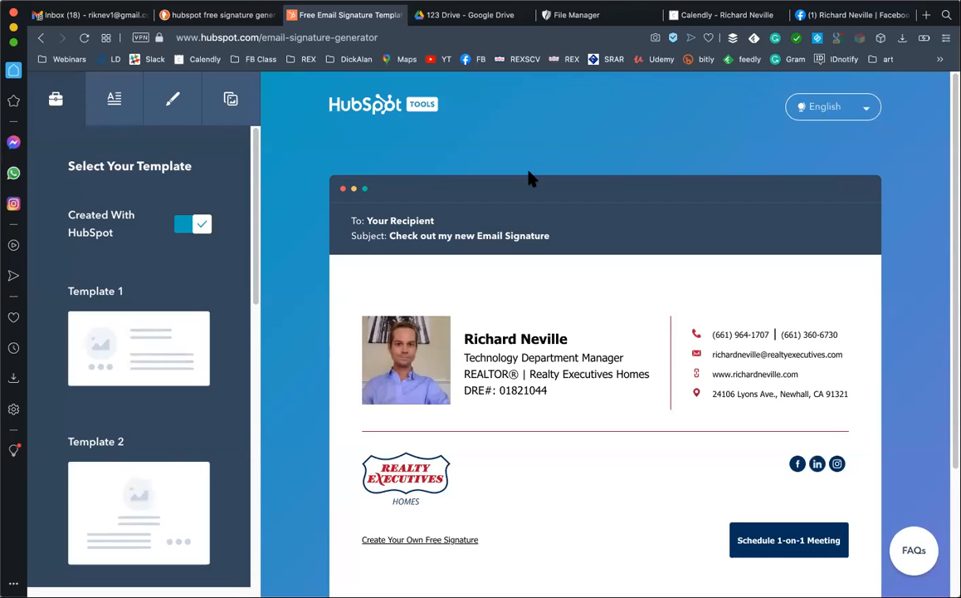
- View the search results for "hubspot free signature generator" and return to the email signature generator page
{"action": "left_click", "coordinate": [231, 16]}
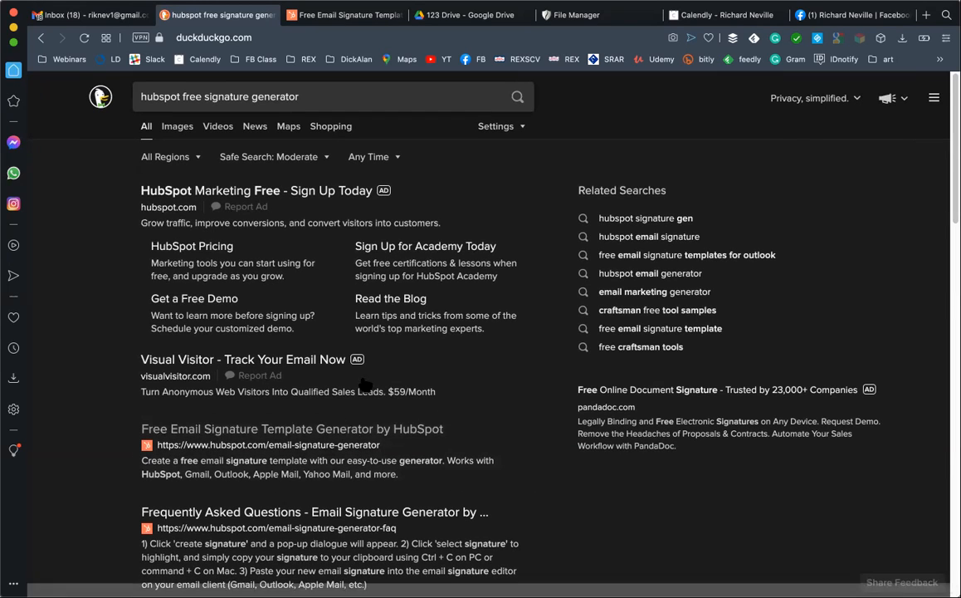
{"action": "left_click", "coordinate": [330, 18]}
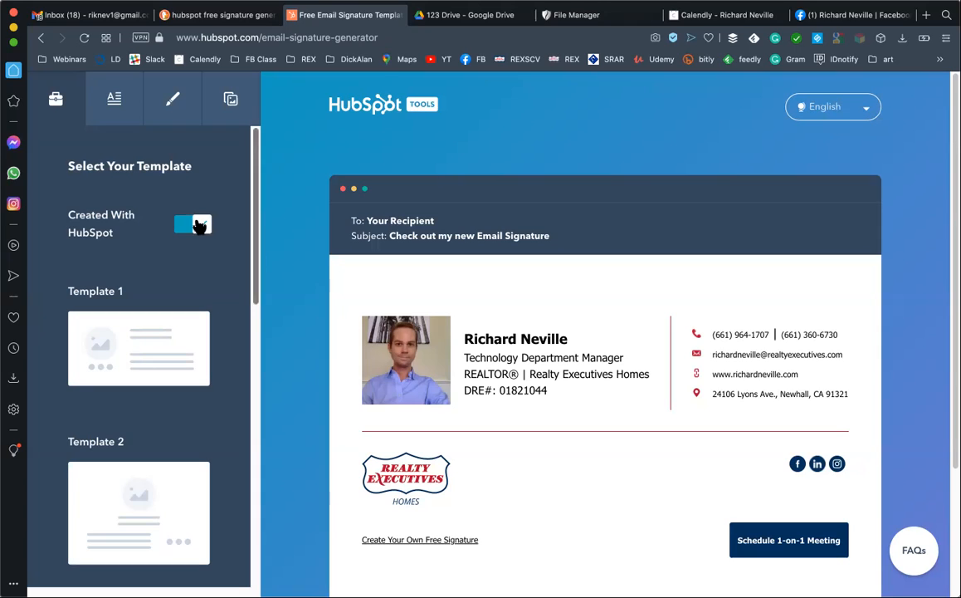
- Try the Created With HubSpot option off and on, and leave it turned off for the signature
{"action": "scroll", "coordinate": [199, 212], "scroll_direction": "down", "scroll_amount": 1}
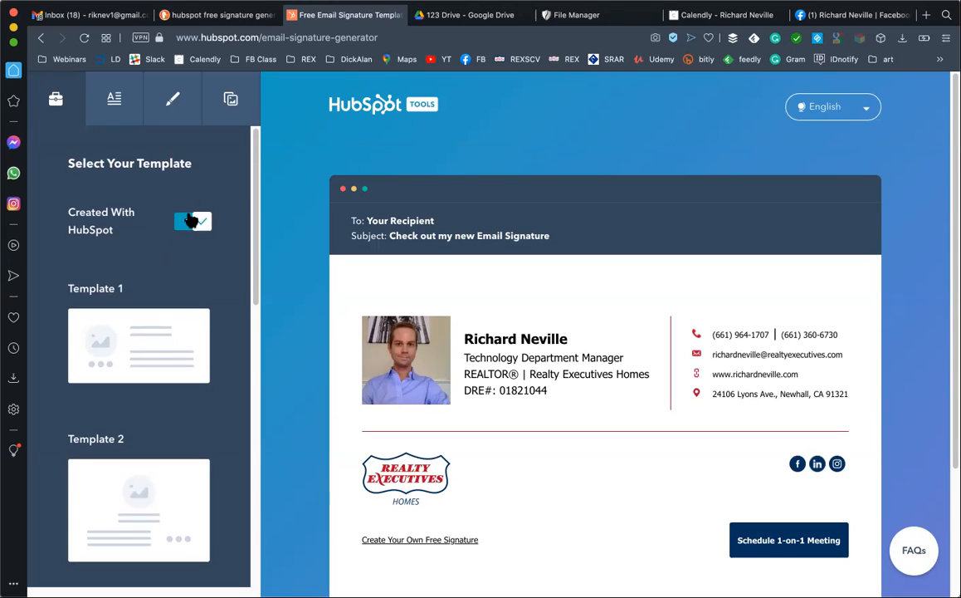
{"action": "left_click", "coordinate": [191, 218]}
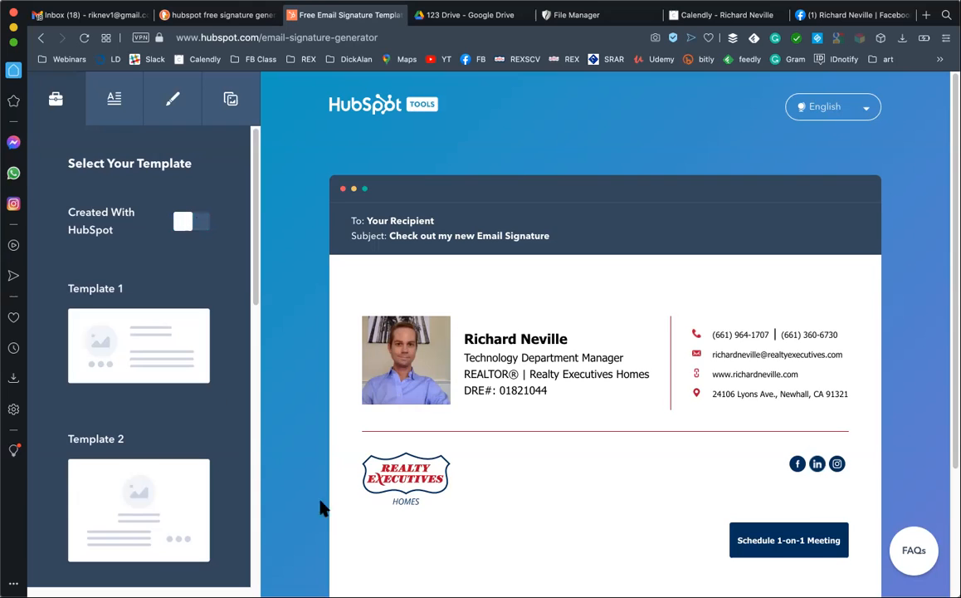
{"action": "scroll", "coordinate": [199, 223], "scroll_direction": "down", "scroll_amount": 1}
{"action": "left_click", "coordinate": [195, 215]}
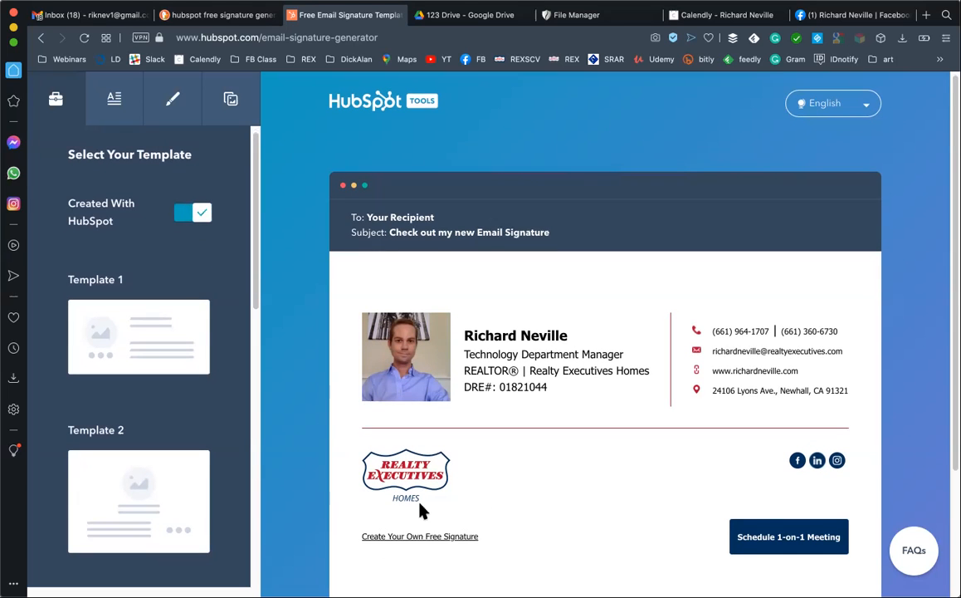
{"action": "scroll", "coordinate": [379, 535], "scroll_direction": "down", "scroll_amount": 1}
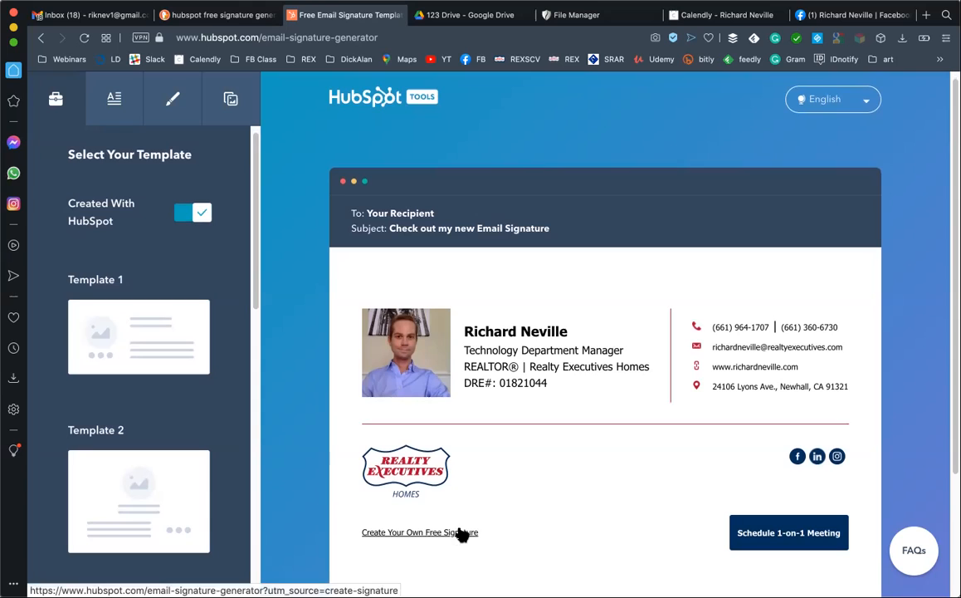
{"action": "left_click", "coordinate": [181, 212]}
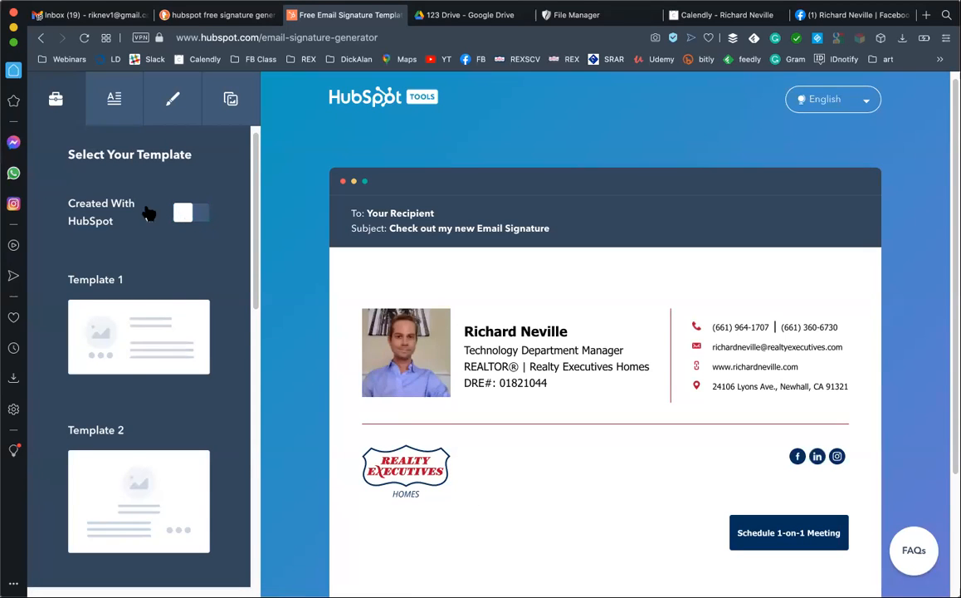
- Preview the signature in several templates, including Templates 1, 2, 4 and 5, and select Template 3
{"action": "left_click", "coordinate": [135, 336]}
{"action": "left_click", "coordinate": [148, 475]}
{"action": "scroll", "coordinate": [148, 475], "scroll_direction": "down", "scroll_amount": 5}
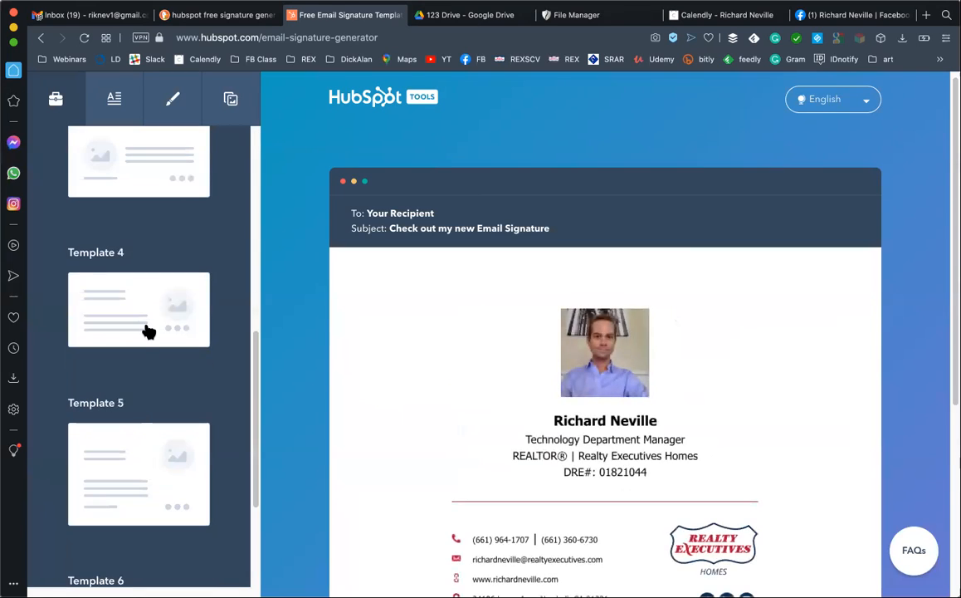
{"action": "left_click", "coordinate": [144, 332]}
{"action": "left_click", "coordinate": [162, 470]}
{"action": "scroll", "coordinate": [164, 465], "scroll_direction": "down", "scroll_amount": 3}
{"action": "left_click", "coordinate": [170, 461]}
{"action": "scroll", "coordinate": [176, 472], "scroll_direction": "up", "scroll_amount": 5}
{"action": "left_click", "coordinate": [162, 469]}
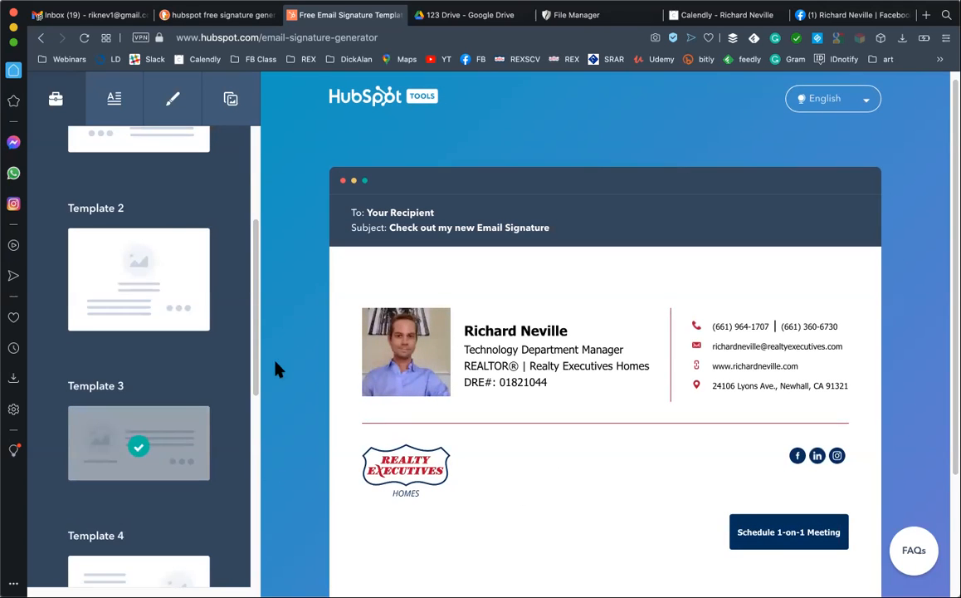
{"action": "scroll", "coordinate": [190, 379], "scroll_direction": "up", "scroll_amount": 3}
- Examine the signature details from the name and contact fields through the social links and custom field
{"action": "left_click", "coordinate": [114, 108]}
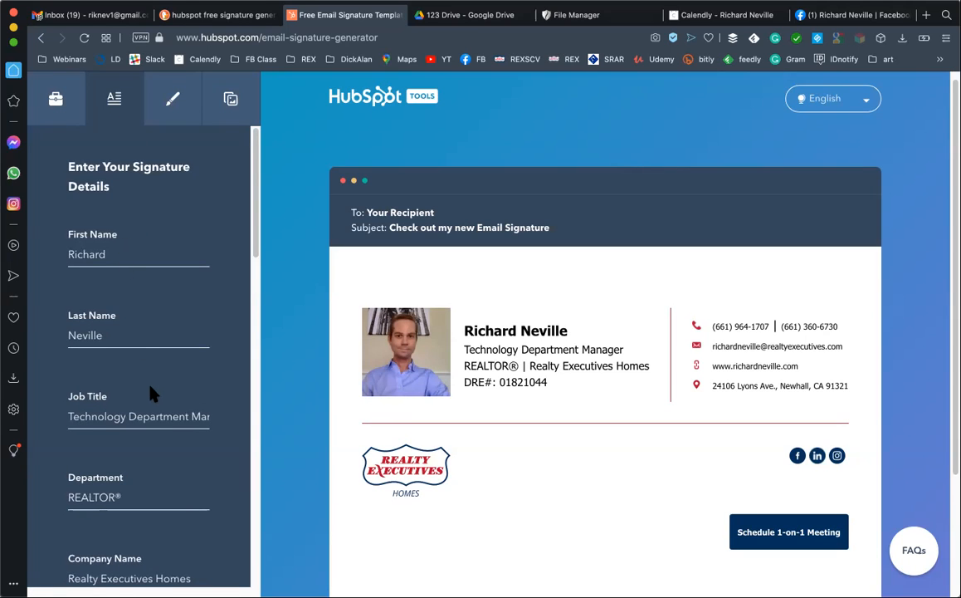
{"action": "scroll", "coordinate": [151, 395], "scroll_direction": "down", "scroll_amount": 3}
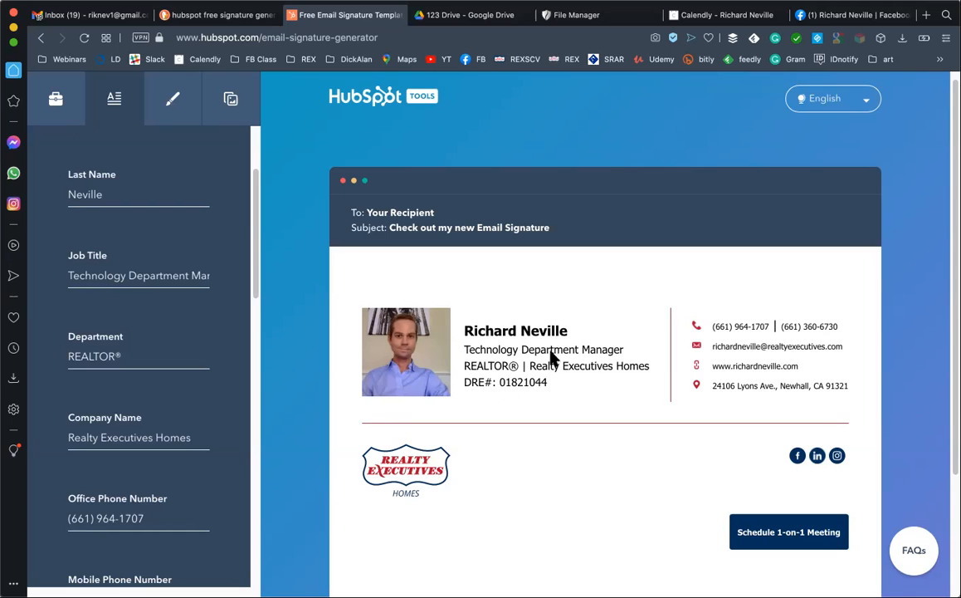
{"action": "scroll", "coordinate": [146, 355], "scroll_direction": "down", "scroll_amount": 3}
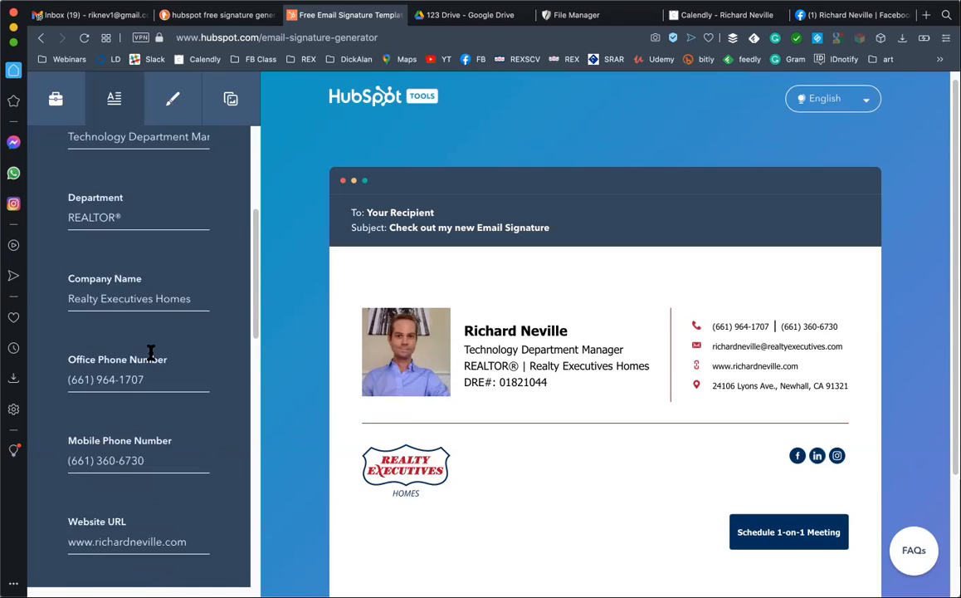
{"action": "scroll", "coordinate": [145, 358], "scroll_direction": "down", "scroll_amount": 3}
{"action": "scroll", "coordinate": [144, 361], "scroll_direction": "up", "scroll_amount": 1}
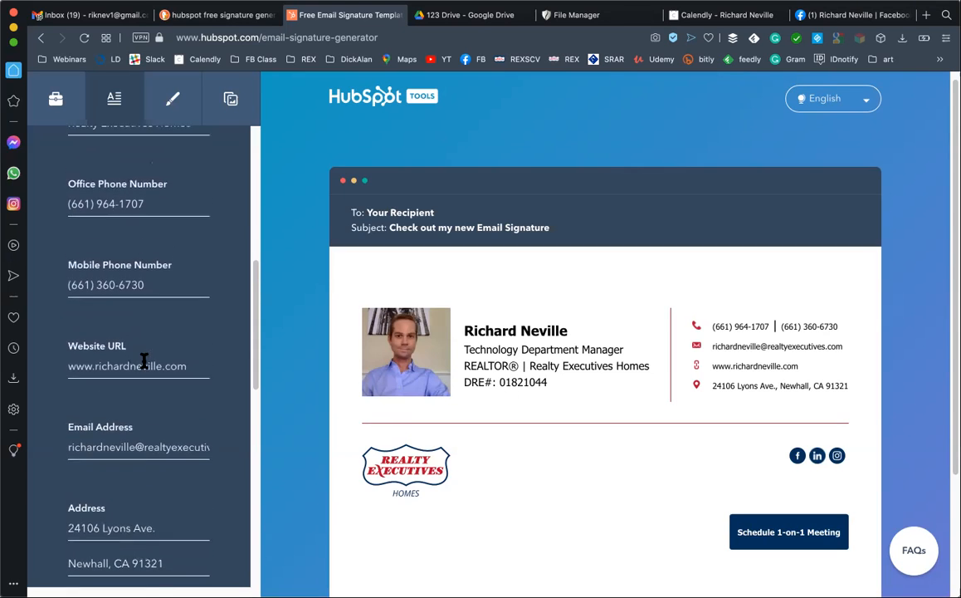
{"action": "scroll", "coordinate": [144, 364], "scroll_direction": "up", "scroll_amount": 1}
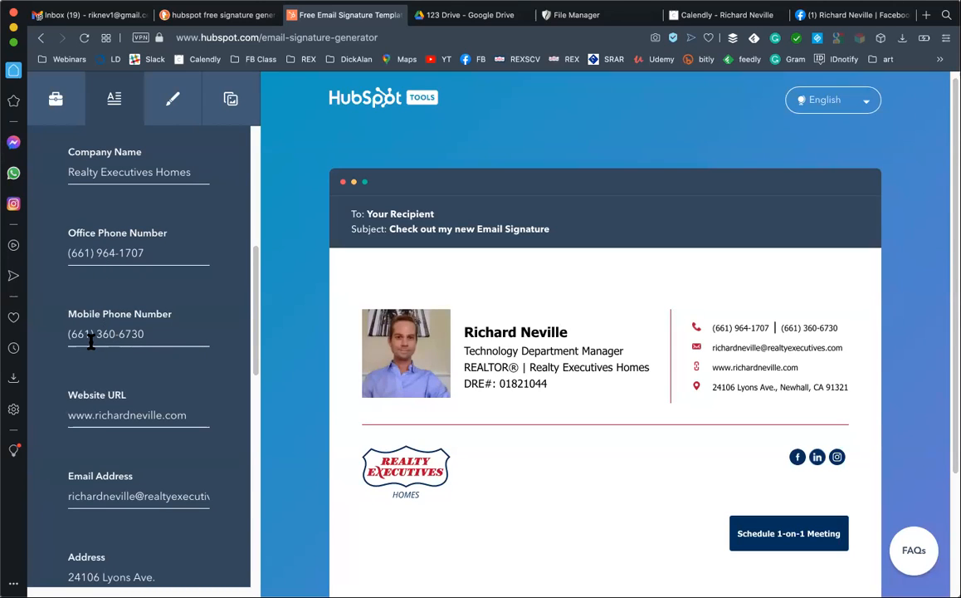
{"action": "scroll", "coordinate": [96, 340], "scroll_direction": "down", "scroll_amount": 3}
{"action": "scroll", "coordinate": [100, 339], "scroll_direction": "down", "scroll_amount": 3}
{"action": "scroll", "coordinate": [46, 362], "scroll_direction": "down", "scroll_amount": 5}
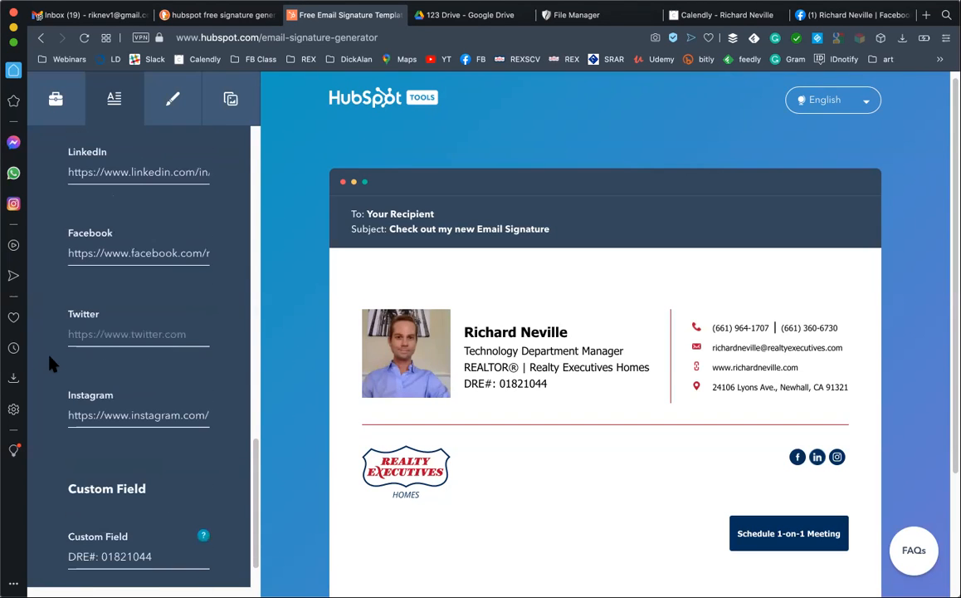
- Copy the web address of the Facebook profile page and paste it over the signature's Facebook link
{"action": "scroll", "coordinate": [50, 363], "scroll_direction": "up", "scroll_amount": 2}
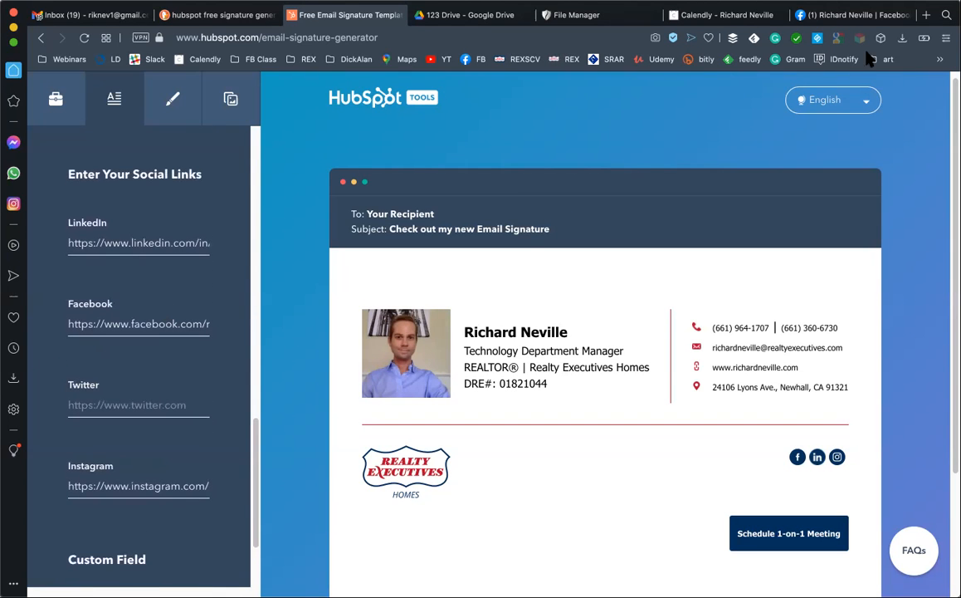
{"action": "left_click", "coordinate": [847, 15]}
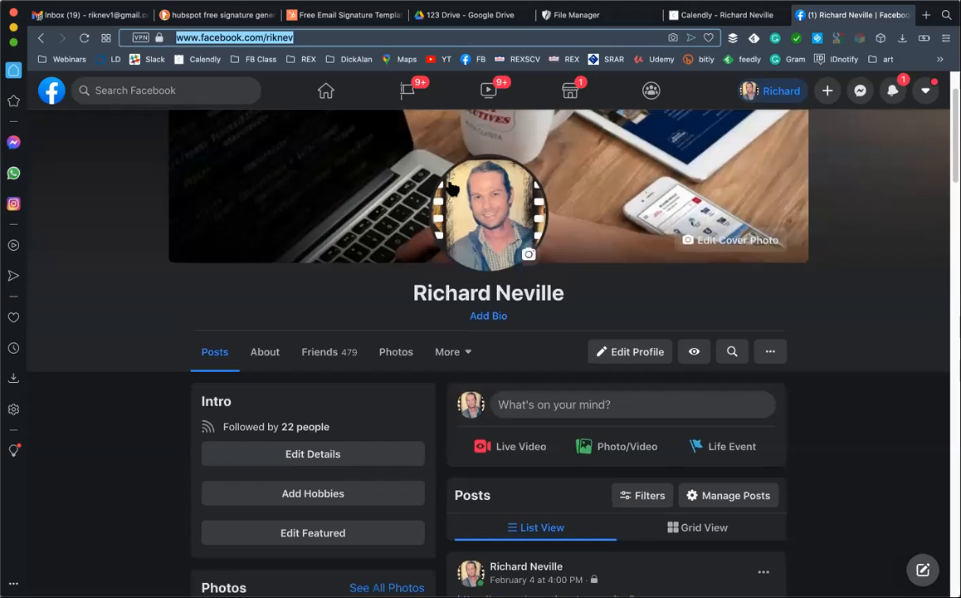
{"action": "left_click", "coordinate": [222, 38]}
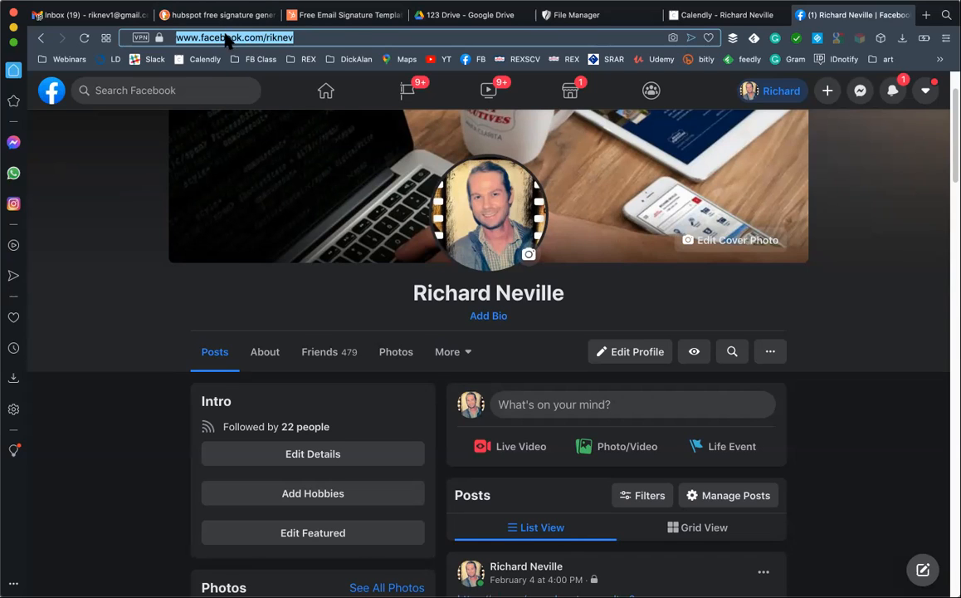
{"action": "right_click", "coordinate": [225, 37]}
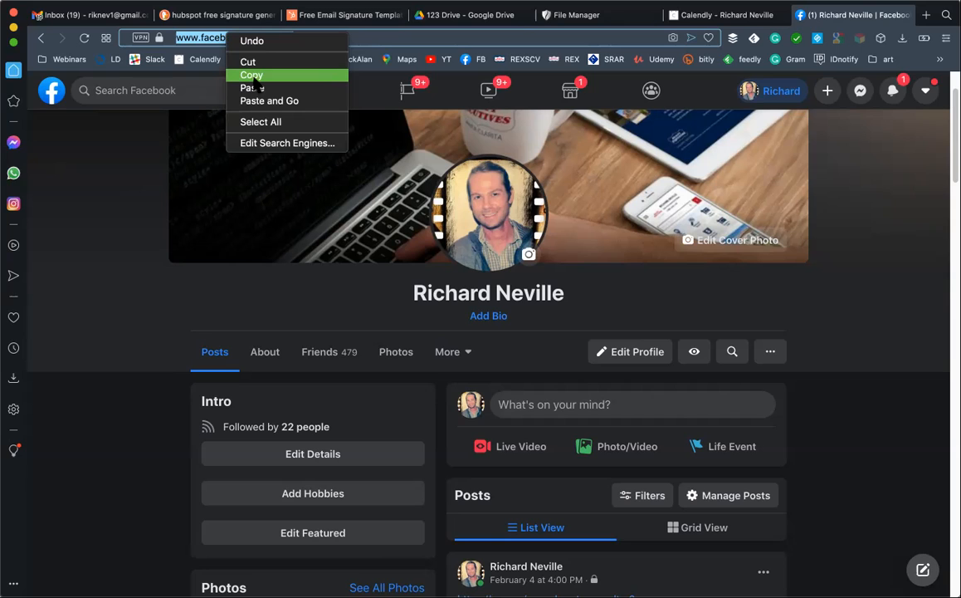
{"action": "left_click", "coordinate": [253, 76]}
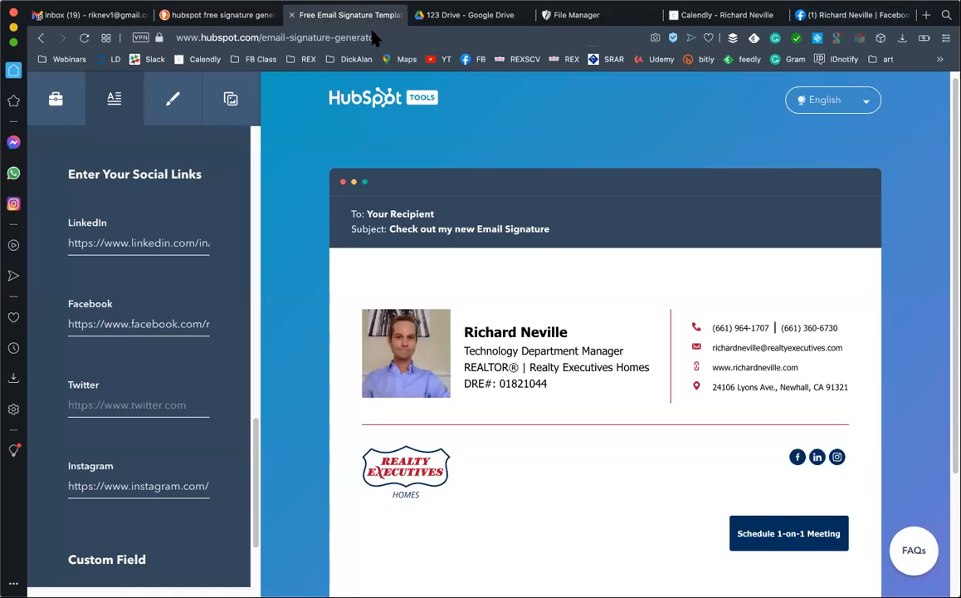
{"action": "left_click", "coordinate": [349, 18]}
{"action": "triple_click", "coordinate": [111, 330]}
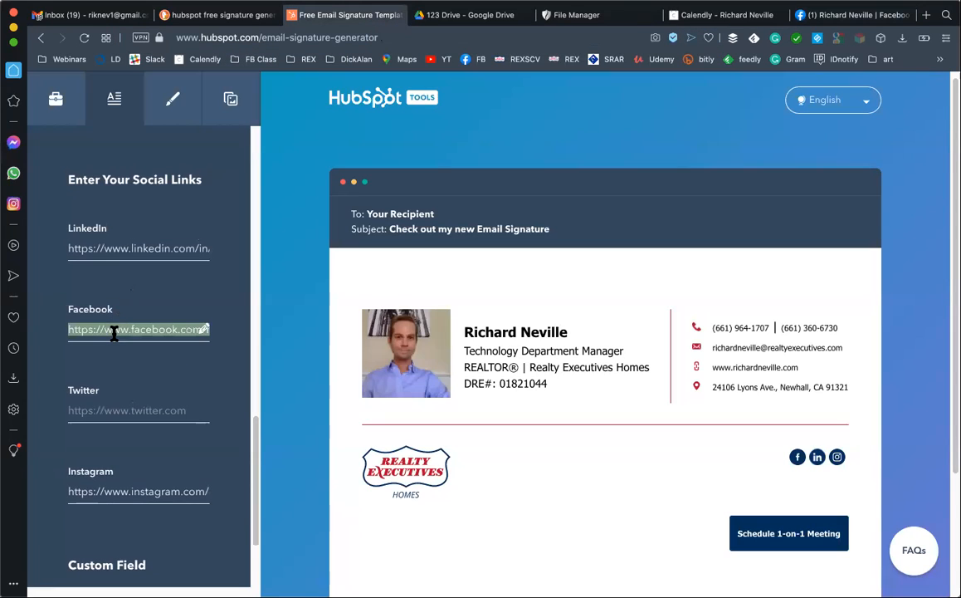
{"action": "key", "text": "super+v"}
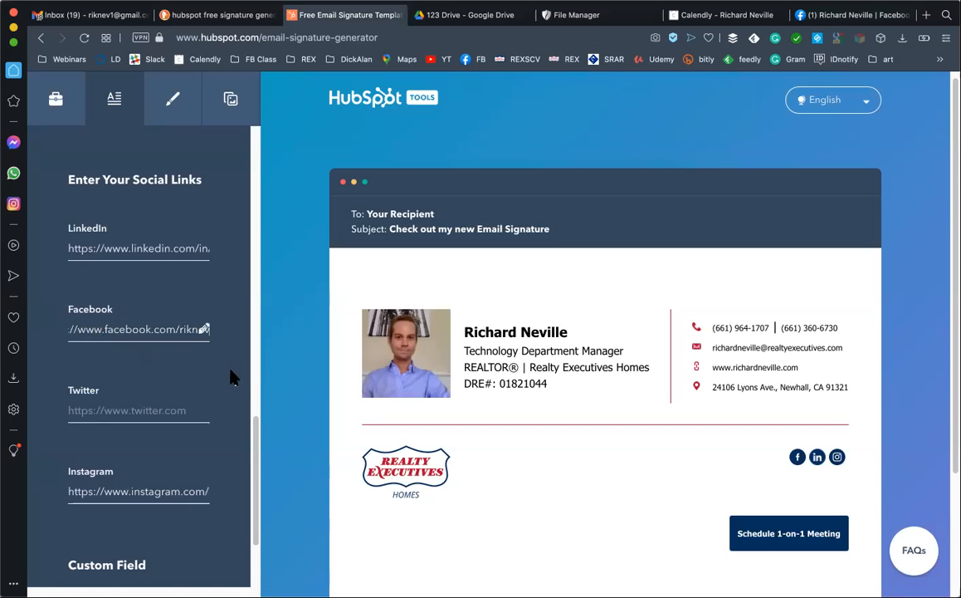
- Review the custom field and the other entered signature details against the signature preview
{"action": "scroll", "coordinate": [249, 375], "scroll_direction": "down", "scroll_amount": 3}
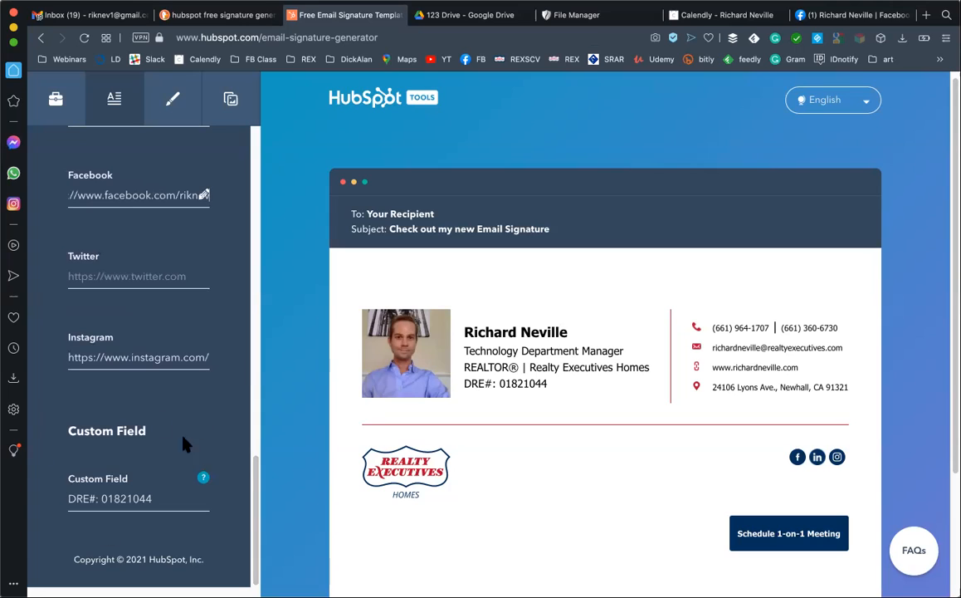
{"action": "left_click", "coordinate": [544, 381]}
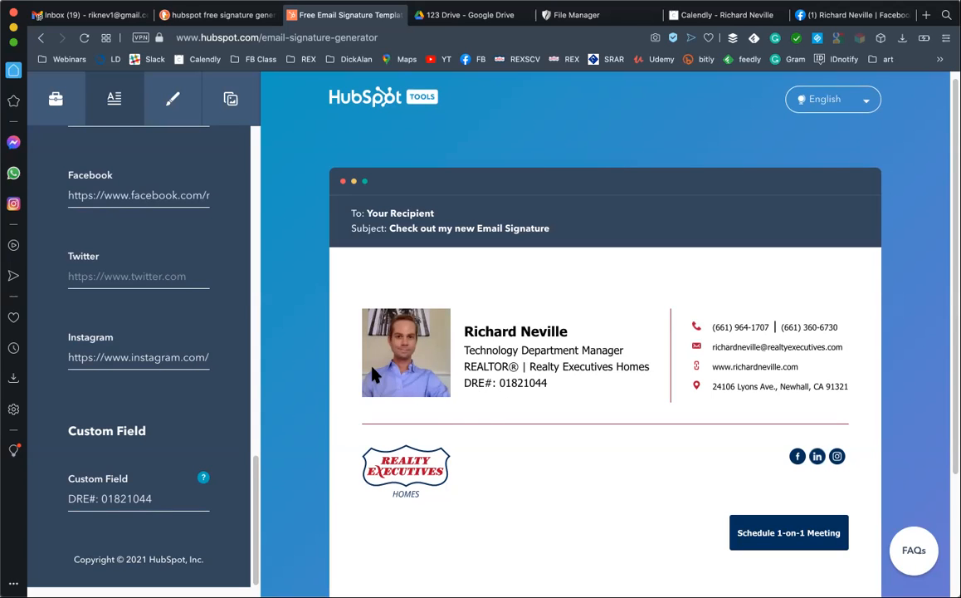
{"action": "scroll", "coordinate": [113, 399], "scroll_direction": "up", "scroll_amount": 6}
{"action": "scroll", "coordinate": [114, 398], "scroll_direction": "up", "scroll_amount": 15}
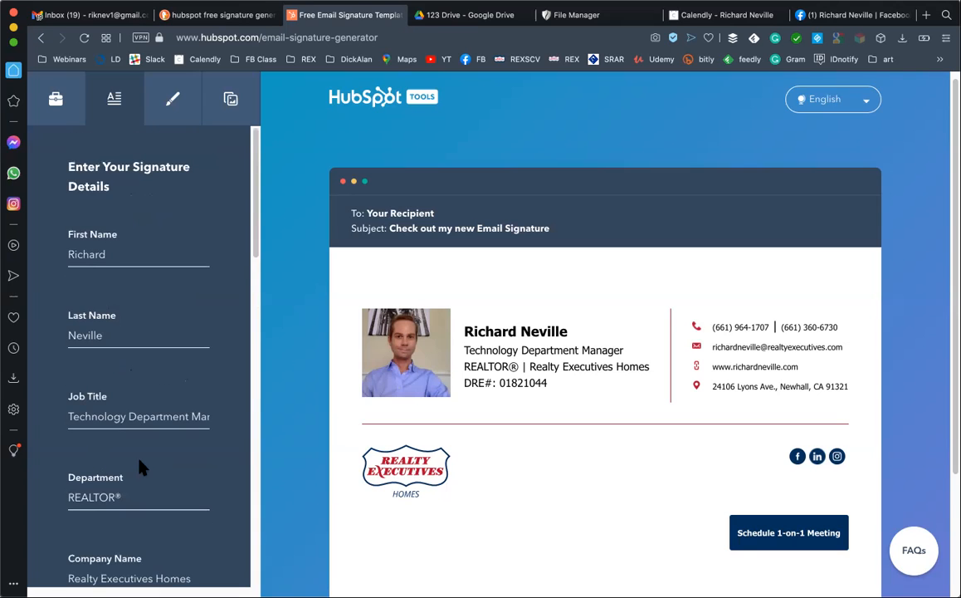
{"action": "scroll", "coordinate": [159, 461], "scroll_direction": "down", "scroll_amount": 20}
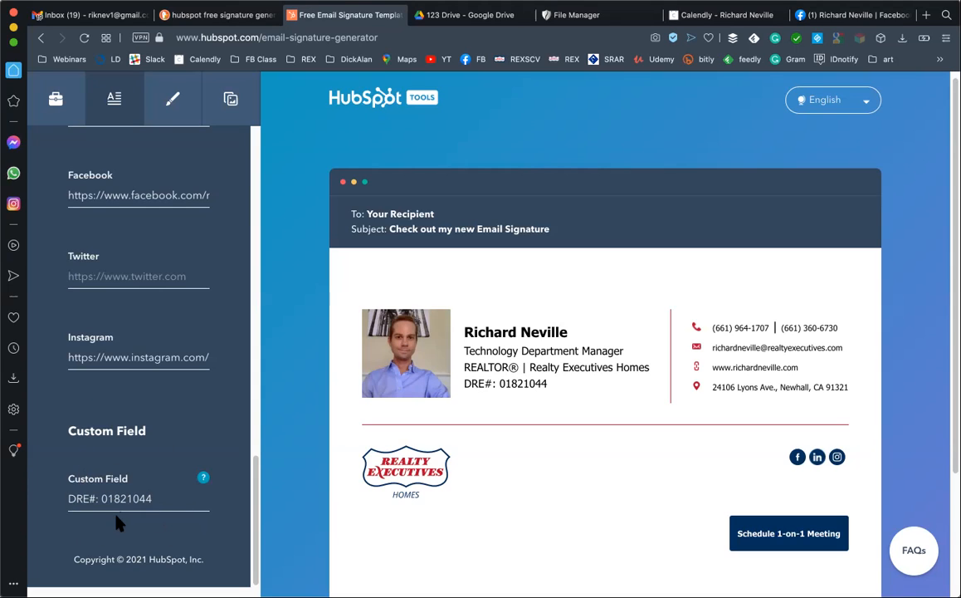
{"action": "scroll", "coordinate": [115, 531], "scroll_direction": "up", "scroll_amount": 15}
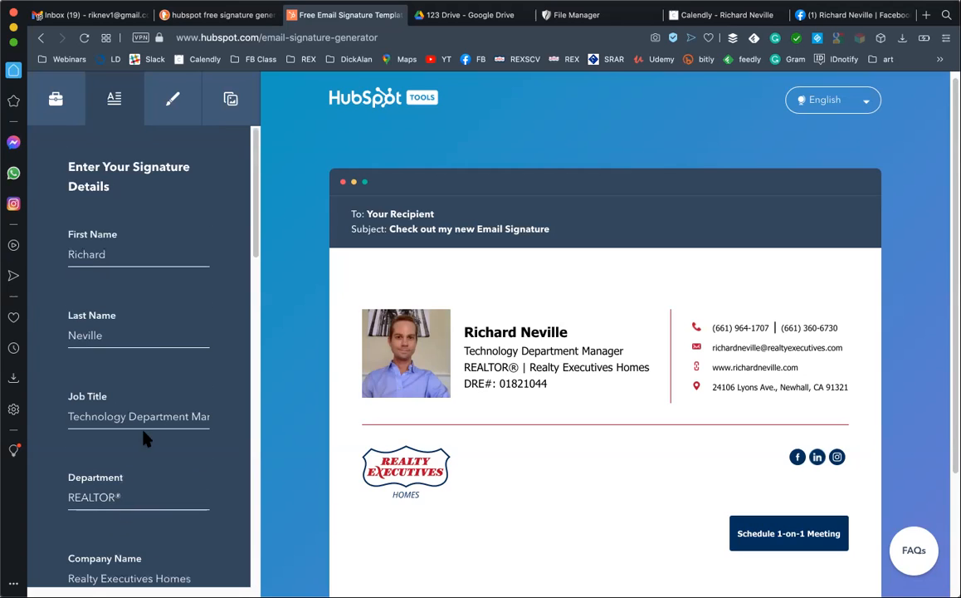
- Examine the signature's theme, text and link color settings, including the theme and link color pickers
{"action": "left_click", "coordinate": [173, 104]}
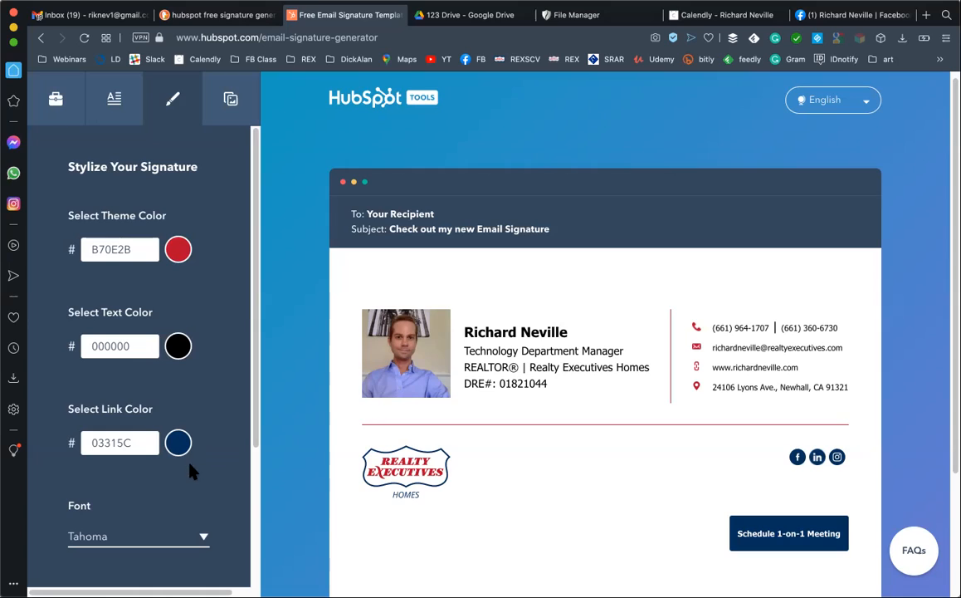
{"action": "left_click", "coordinate": [118, 249]}
{"action": "left_click", "coordinate": [103, 345]}
{"action": "left_click", "coordinate": [118, 440]}
{"action": "left_click", "coordinate": [225, 358]}
{"action": "left_click", "coordinate": [180, 250]}
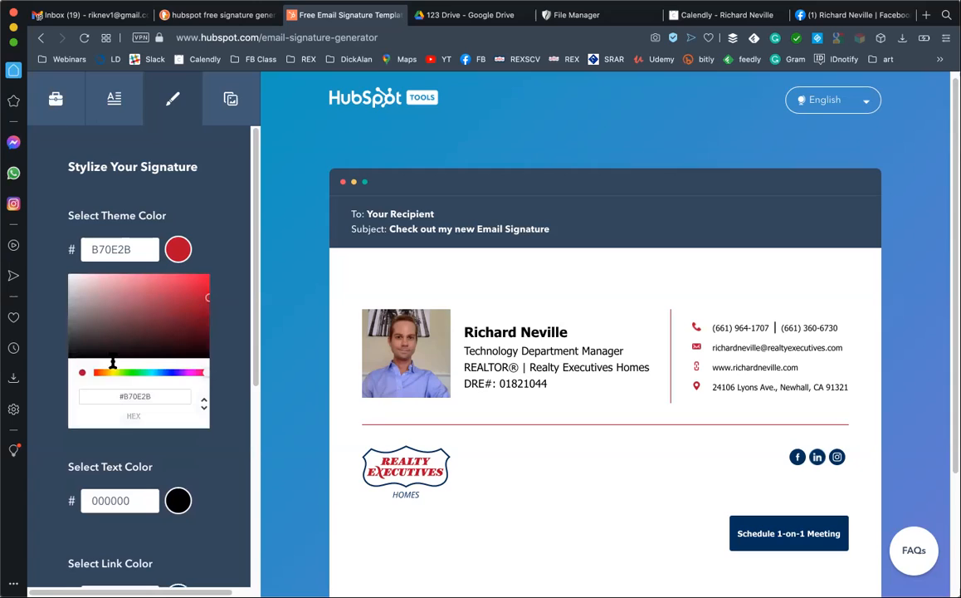
{"action": "left_click", "coordinate": [238, 344]}
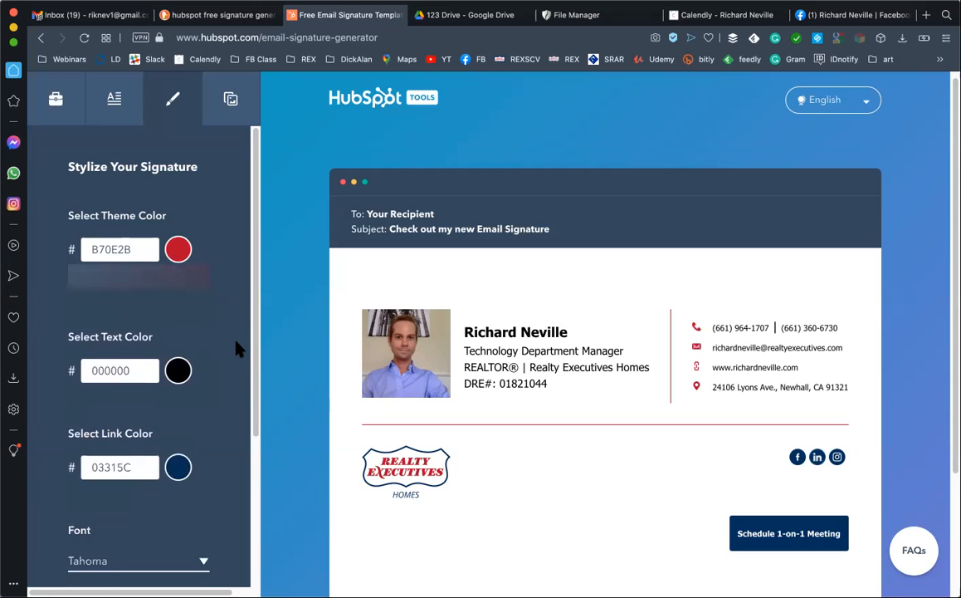
{"action": "left_click", "coordinate": [178, 430]}
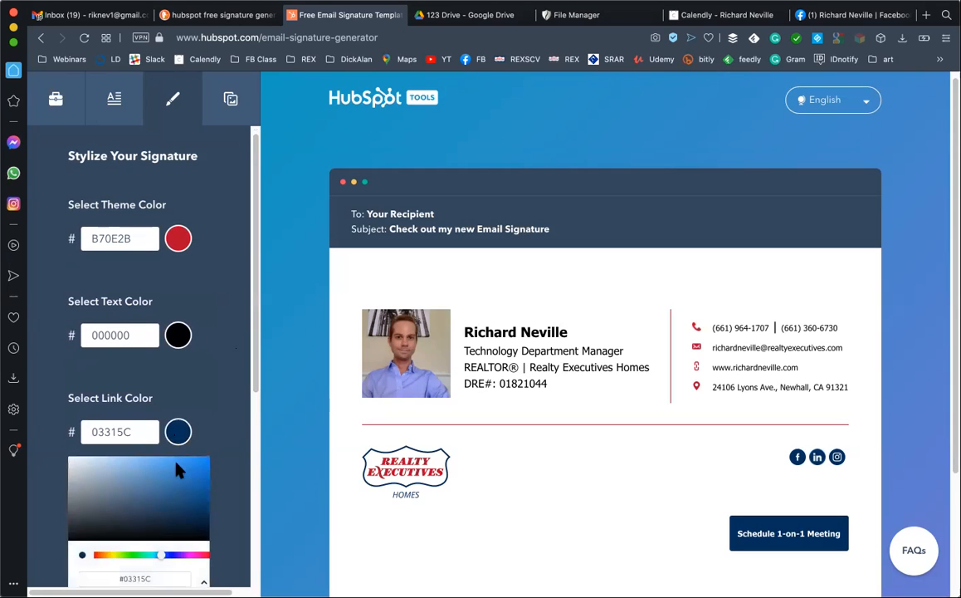
{"action": "left_click", "coordinate": [236, 415]}
- Try Courier New as the signature font and set the font back to Tahoma
{"action": "scroll", "coordinate": [236, 414], "scroll_direction": "down", "scroll_amount": 5}
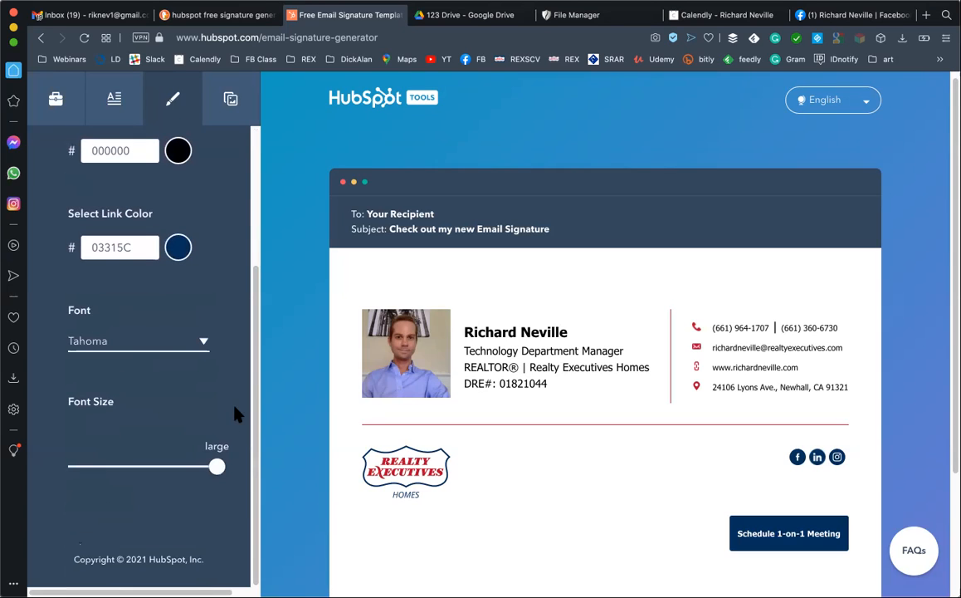
{"action": "left_click", "coordinate": [138, 343]}
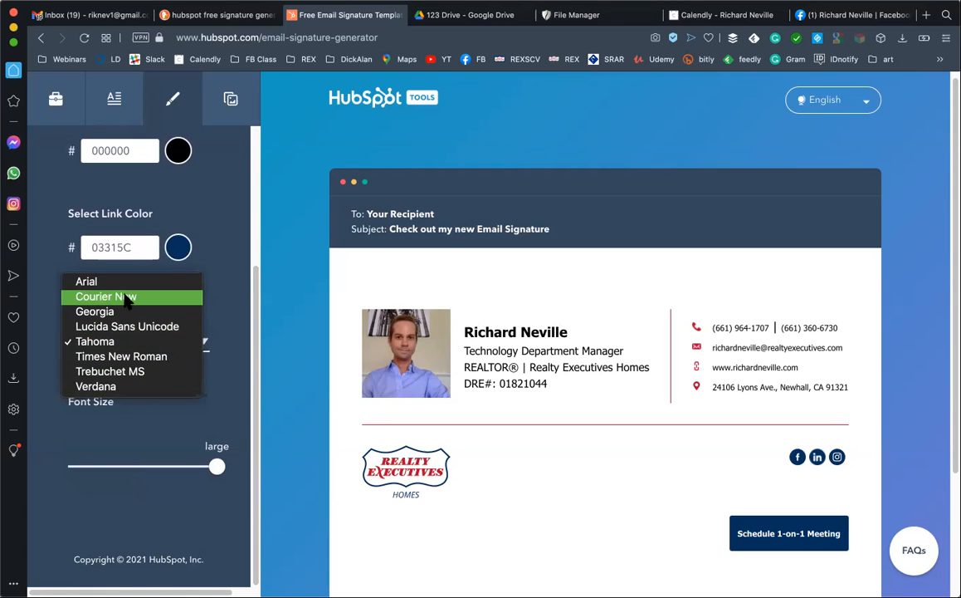
{"action": "left_click", "coordinate": [124, 298]}
{"action": "left_click", "coordinate": [131, 347]}
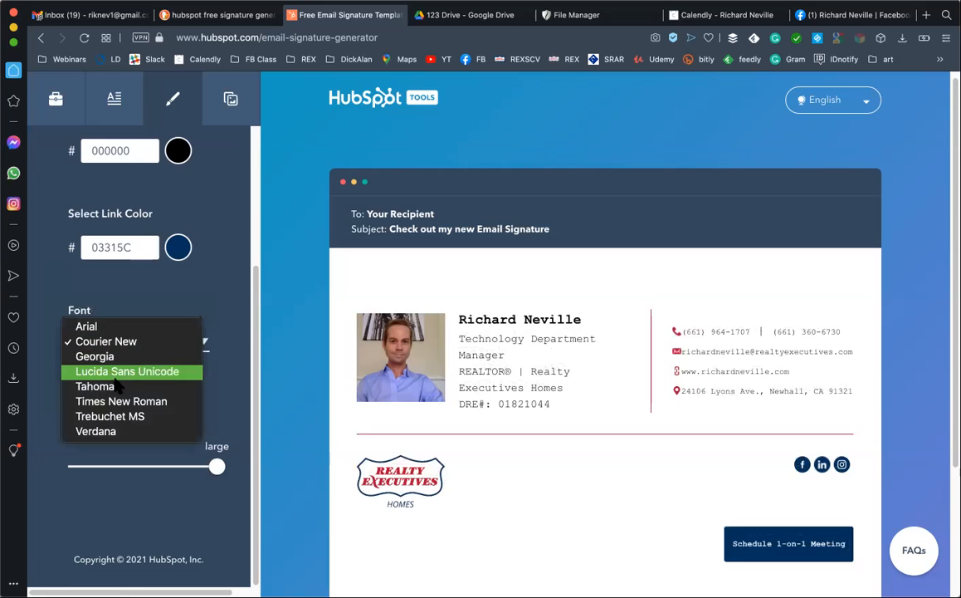
{"action": "left_click", "coordinate": [116, 386]}
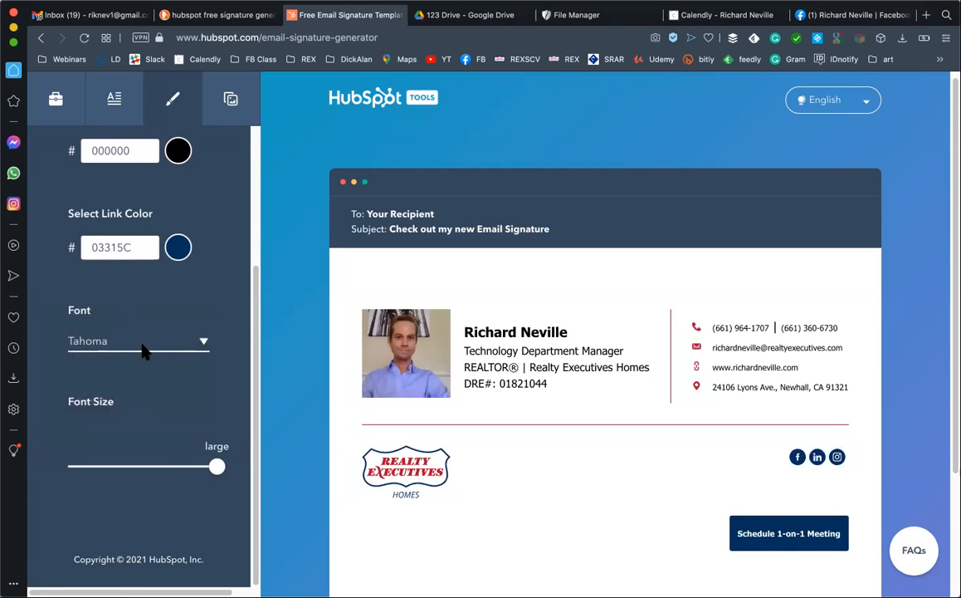
- Check the large font size setting and examine the signature's custom image and call-to-action fields
{"action": "mouse_move", "coordinate": [217, 466]}
{"action": "left_mouse_down"}
{"action": "mouse_move", "coordinate": [29, 474]}
{"action": "mouse_move", "coordinate": [231, 475]}
{"action": "left_mouse_up"}
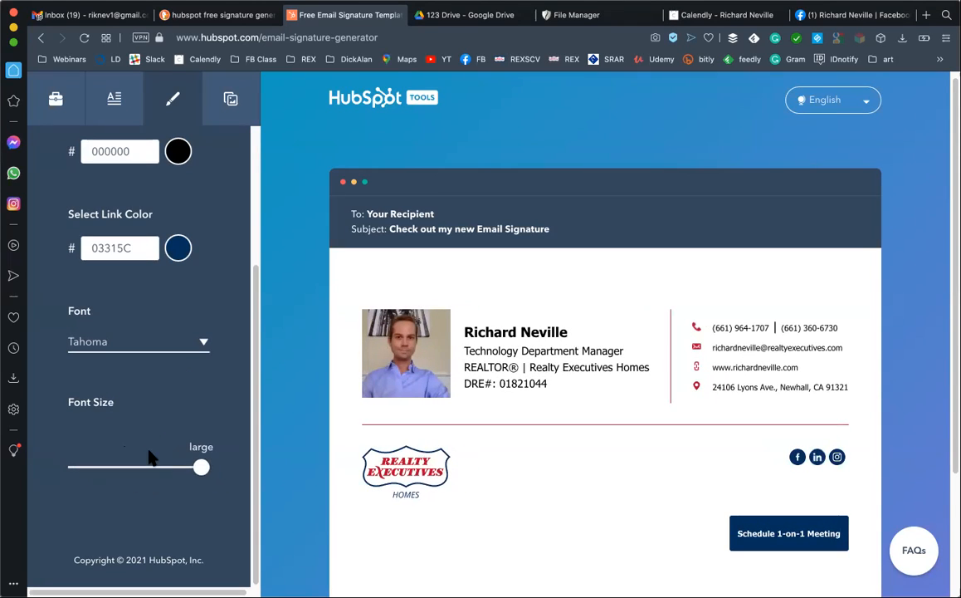
{"action": "scroll", "coordinate": [181, 390], "scroll_direction": "up", "scroll_amount": 5}
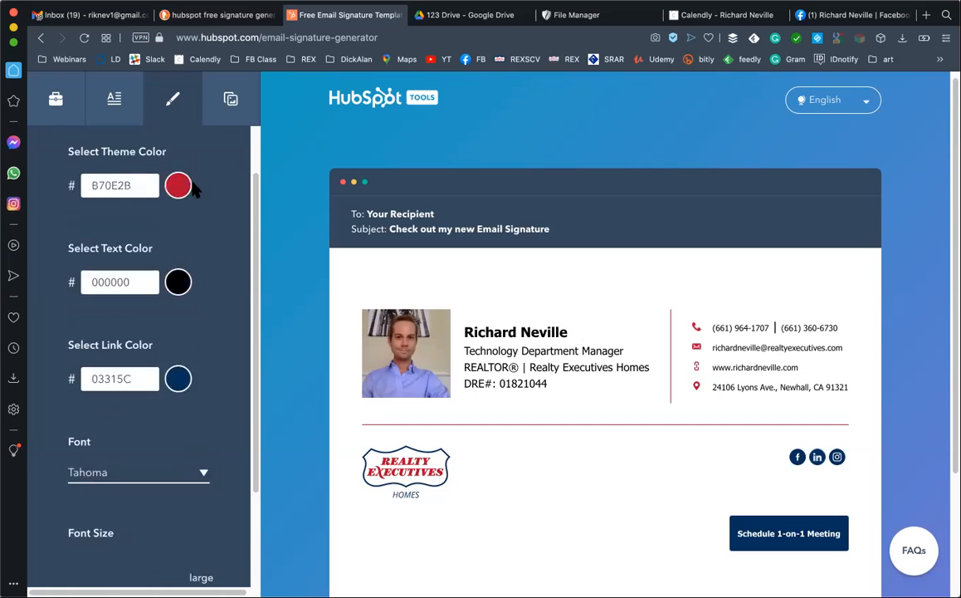
{"action": "left_click", "coordinate": [230, 103]}
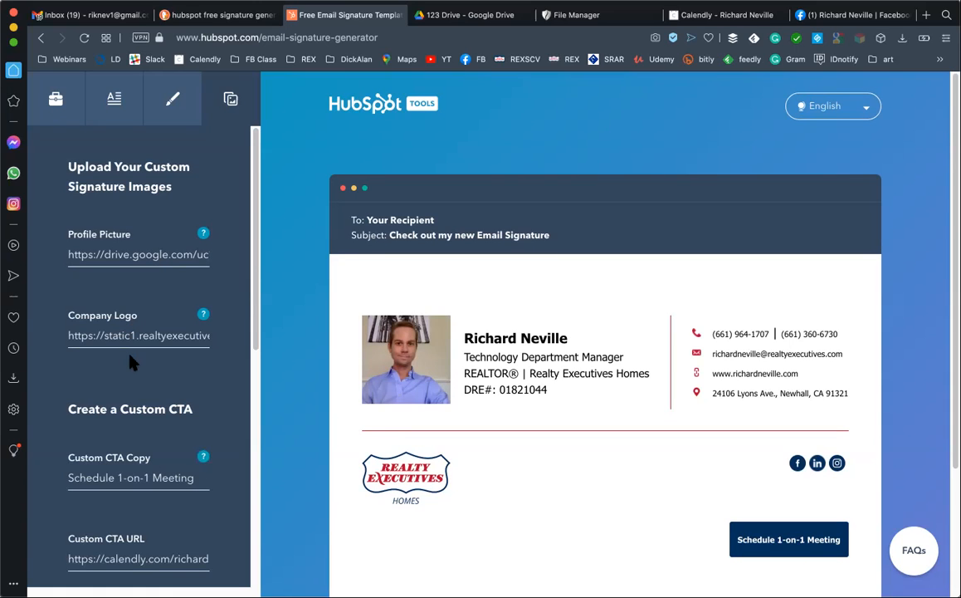
{"action": "scroll", "coordinate": [133, 371], "scroll_direction": "down", "scroll_amount": 10}
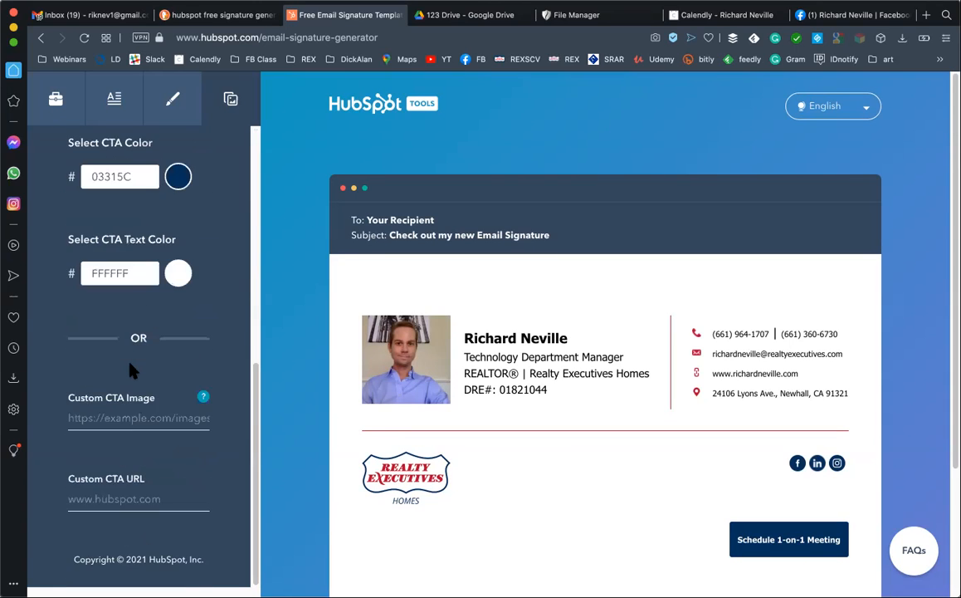
{"action": "scroll", "coordinate": [94, 427], "scroll_direction": "up", "scroll_amount": 1}
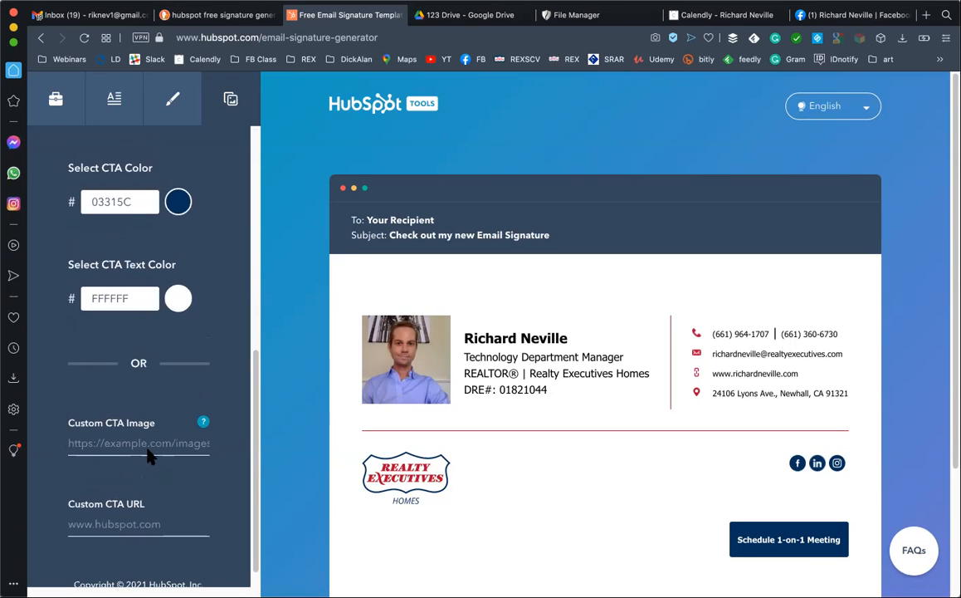
{"action": "scroll", "coordinate": [112, 456], "scroll_direction": "up", "scroll_amount": 8}
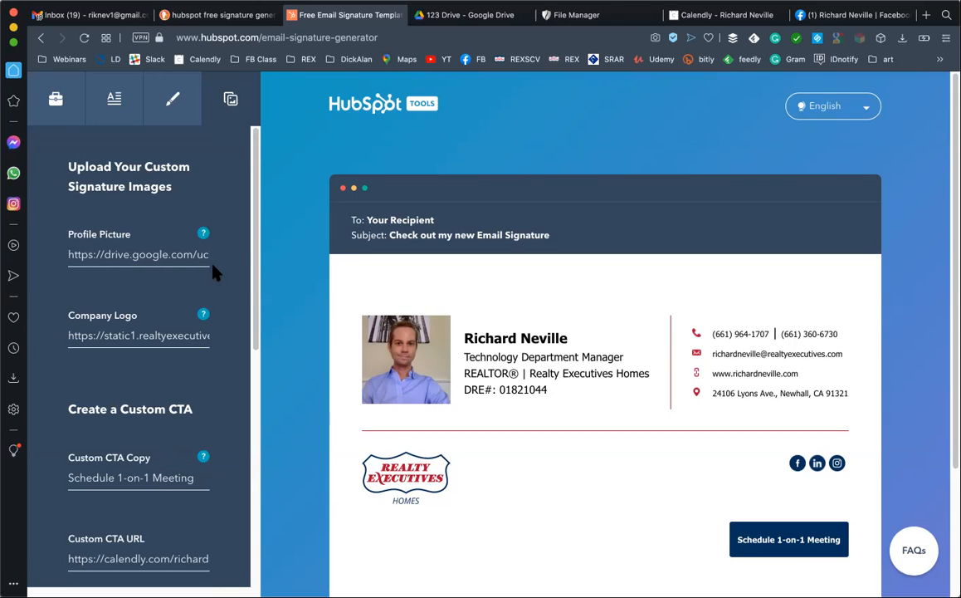
- Switch to the 123 Drive folder in Google Drive and look at the Google apps list and the file upload option
{"action": "left_click", "coordinate": [423, 15]}
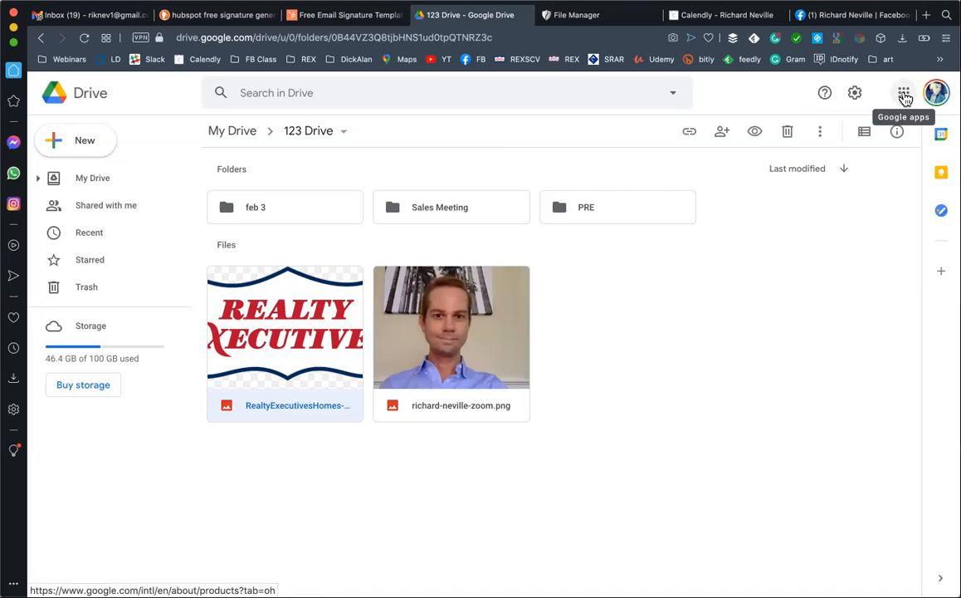
{"action": "left_click", "coordinate": [904, 94]}
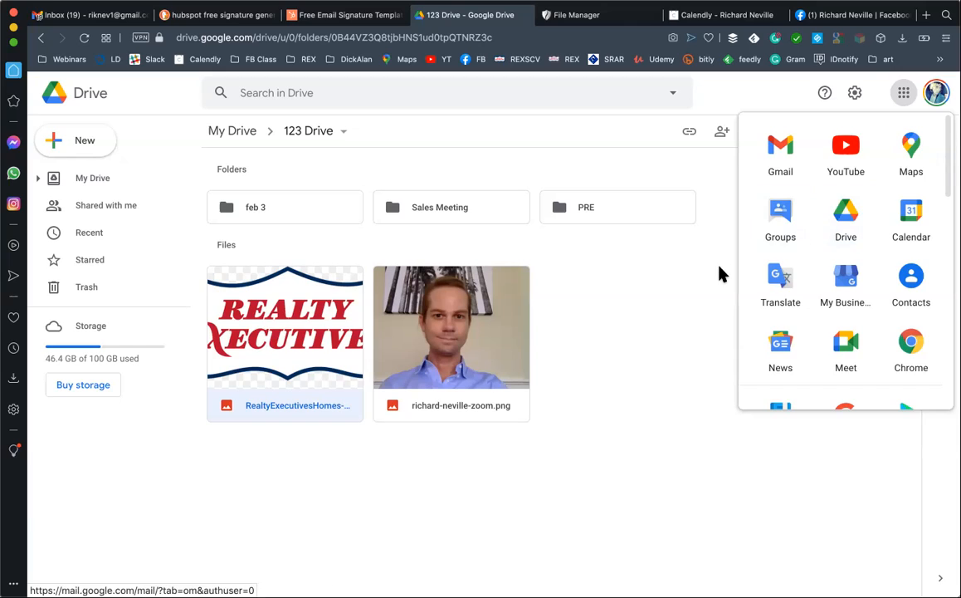
{"action": "left_click", "coordinate": [649, 237]}
{"action": "left_click", "coordinate": [65, 142]}
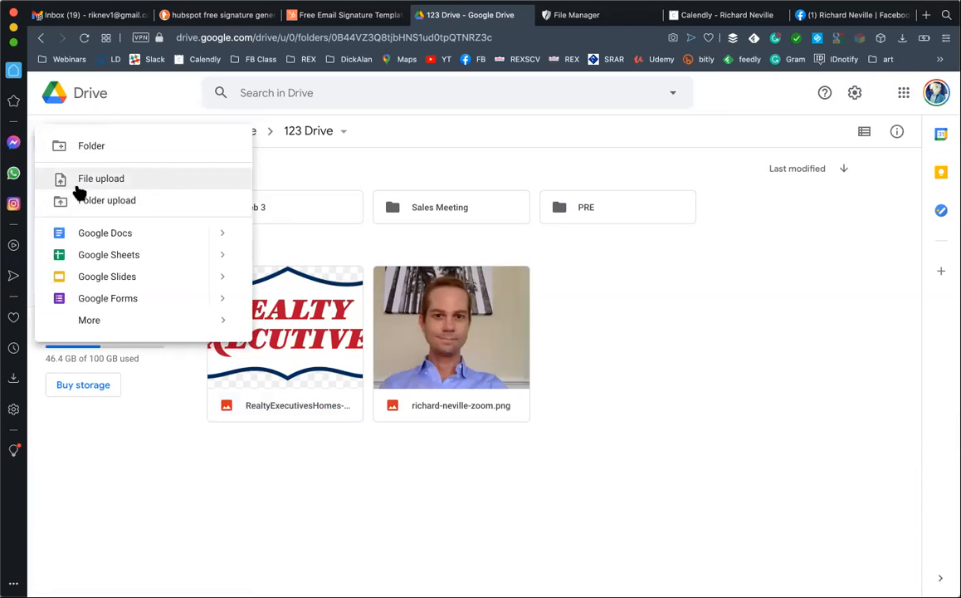
{"action": "left_click", "coordinate": [650, 358]}
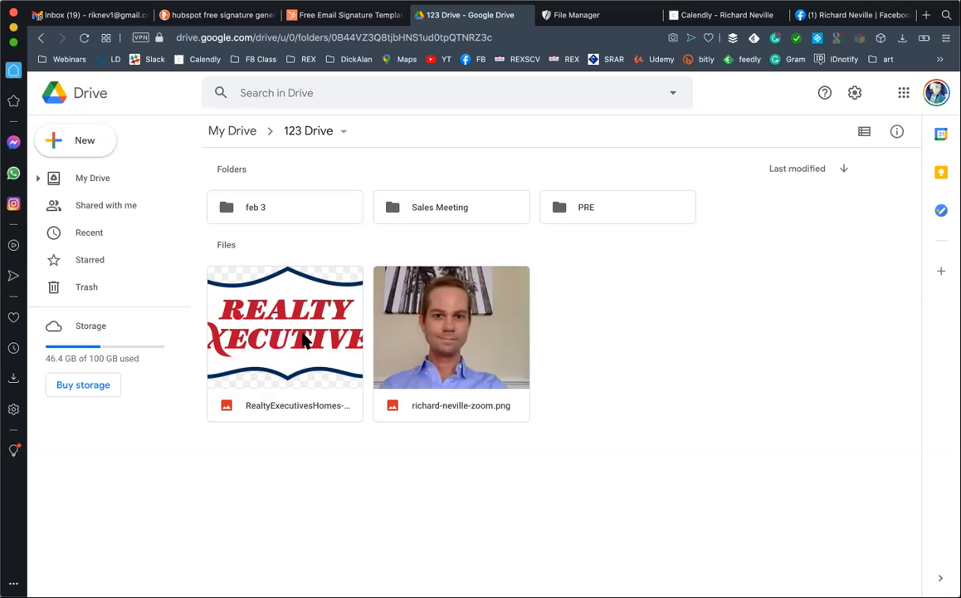
- Share the Realty Executives Homes logo file with anyone with the link and copy its link
{"action": "right_click", "coordinate": [305, 342]}
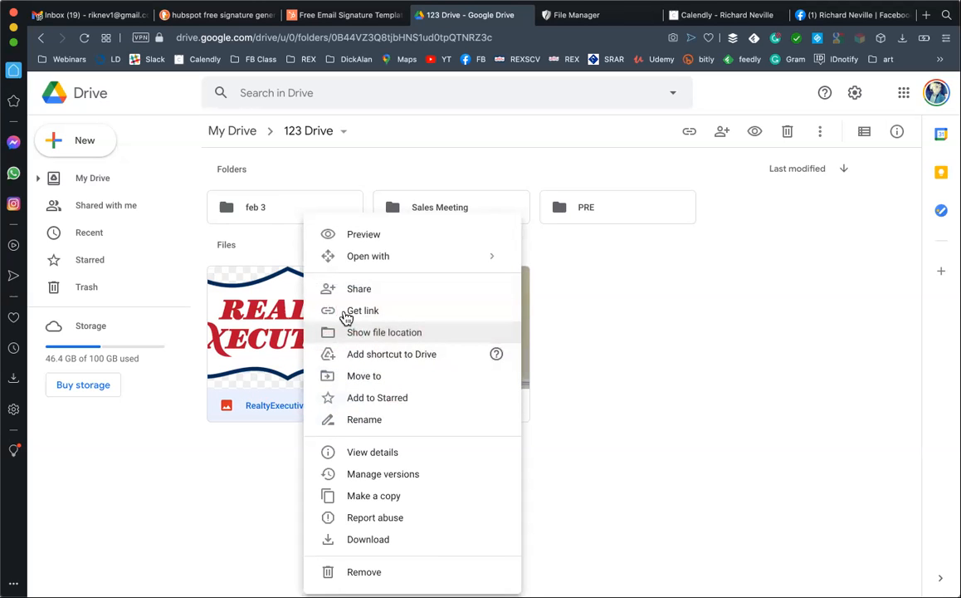
{"action": "left_click", "coordinate": [362, 311]}
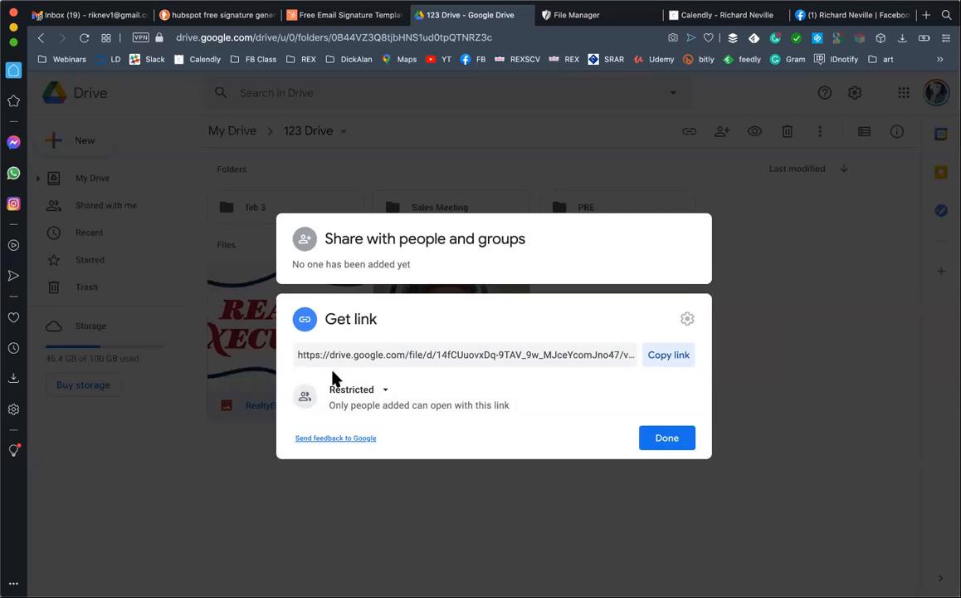
{"action": "left_click", "coordinate": [355, 390]}
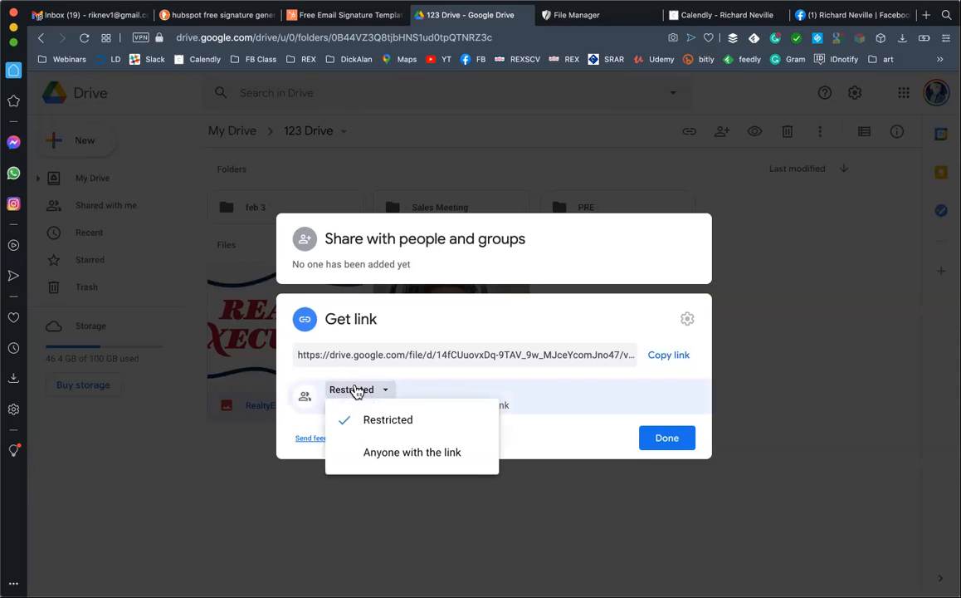
{"action": "left_click", "coordinate": [399, 454]}
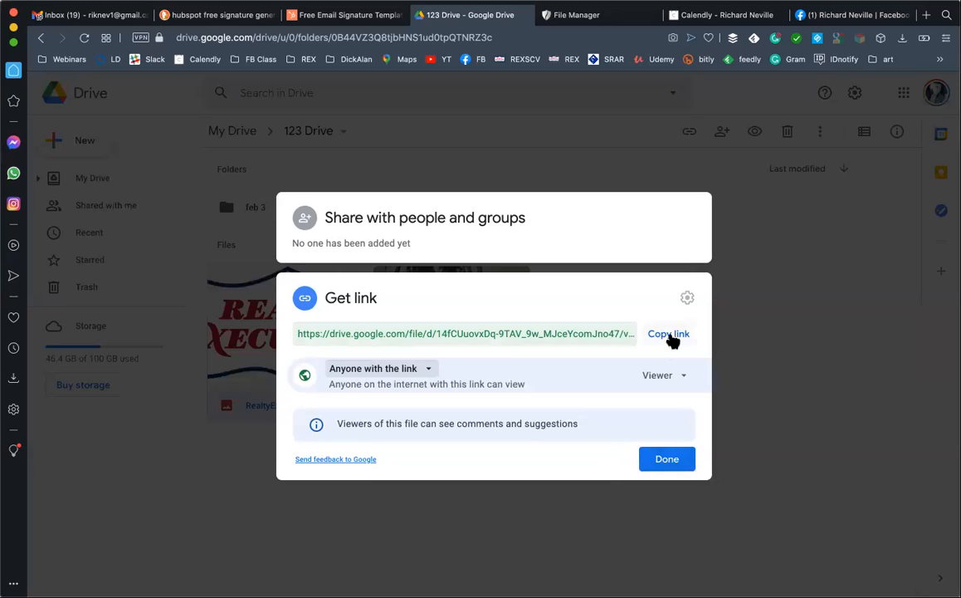
{"action": "left_click", "coordinate": [671, 335]}
{"action": "left_click", "coordinate": [669, 462]}
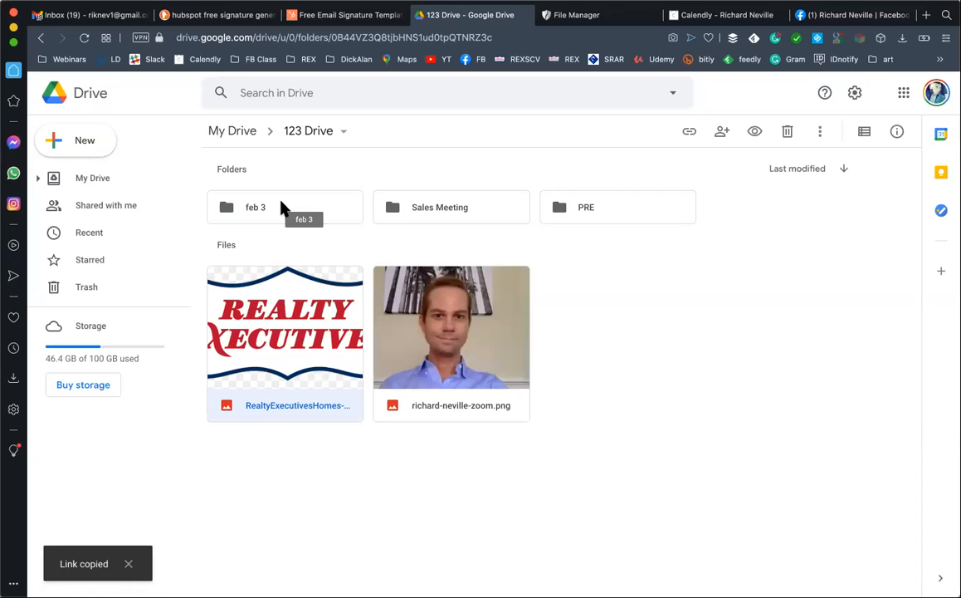
- Return to the HubSpot signature generator and replace the Company Logo address with the copied Drive link
{"action": "left_click", "coordinate": [340, 14]}
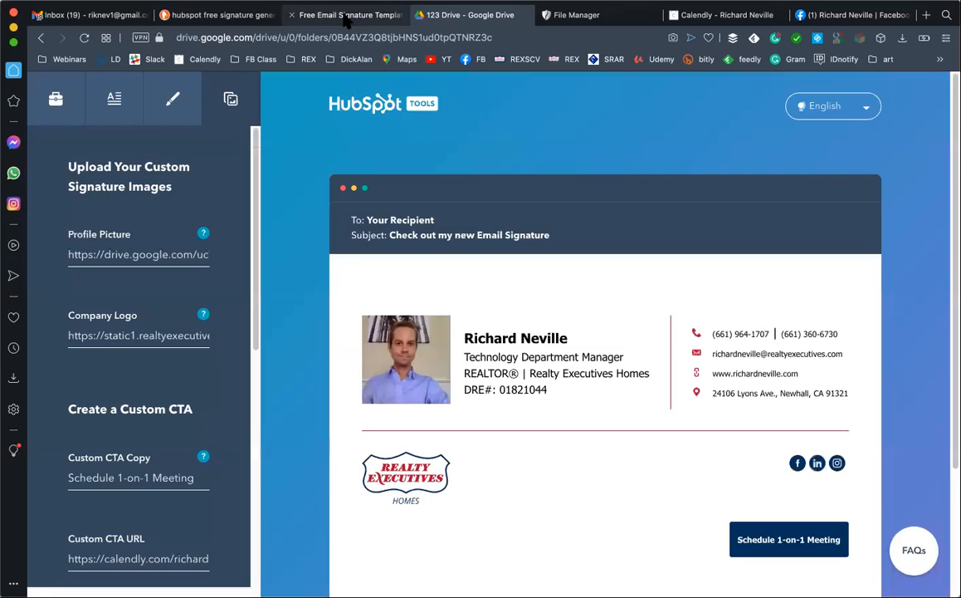
{"action": "triple_click", "coordinate": [93, 334]}
{"action": "key", "text": "ctrl+v"}
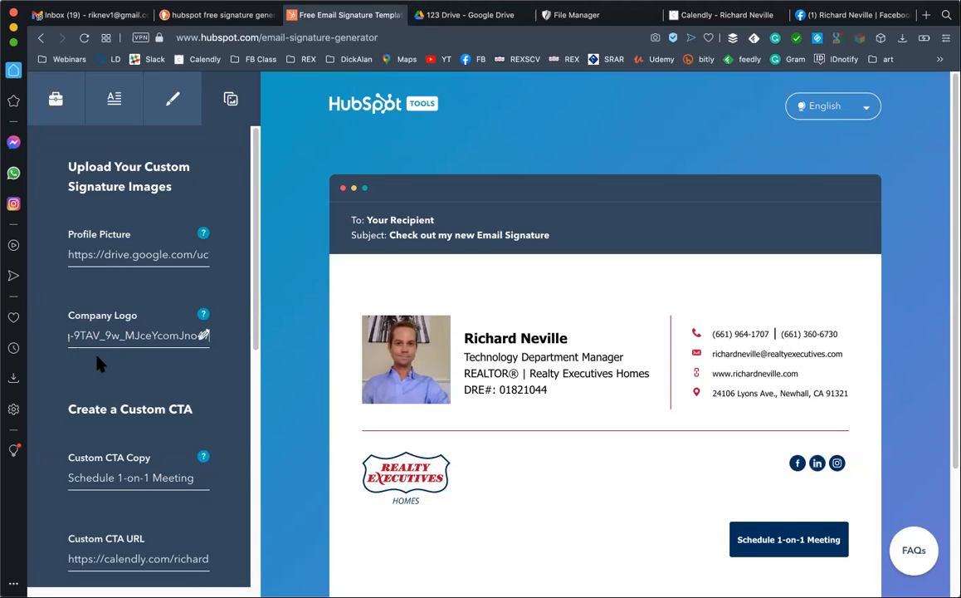
{"action": "triple_click", "coordinate": [110, 336]}
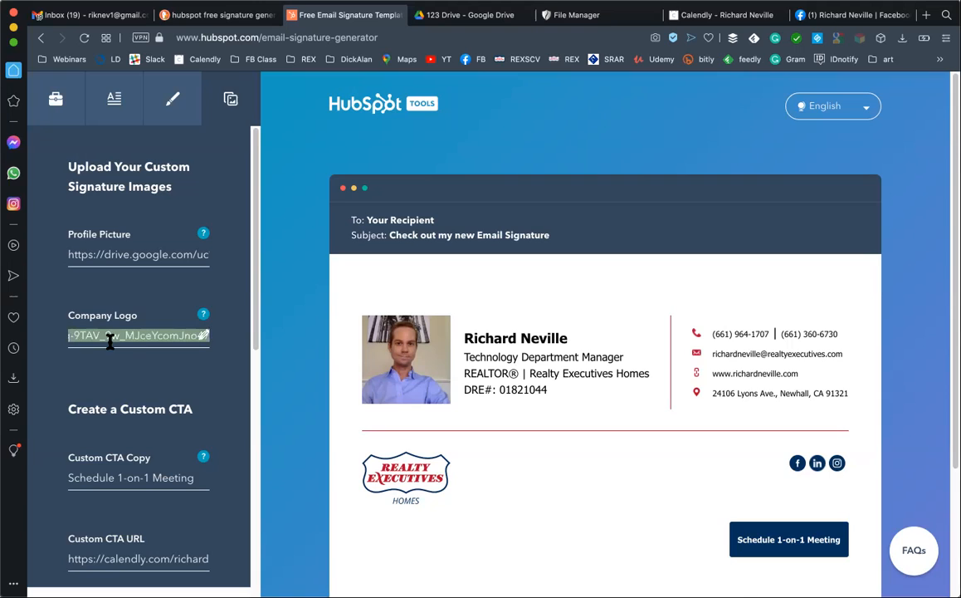
{"action": "key", "text": "BackSpace"}
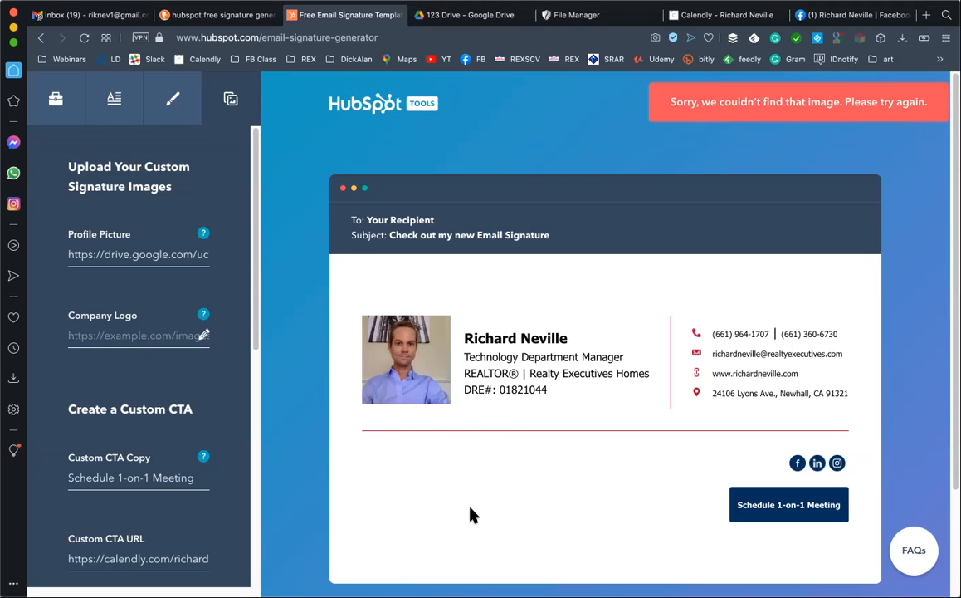
{"action": "left_click", "coordinate": [111, 336]}
{"action": "key", "text": "ctrl+v"}
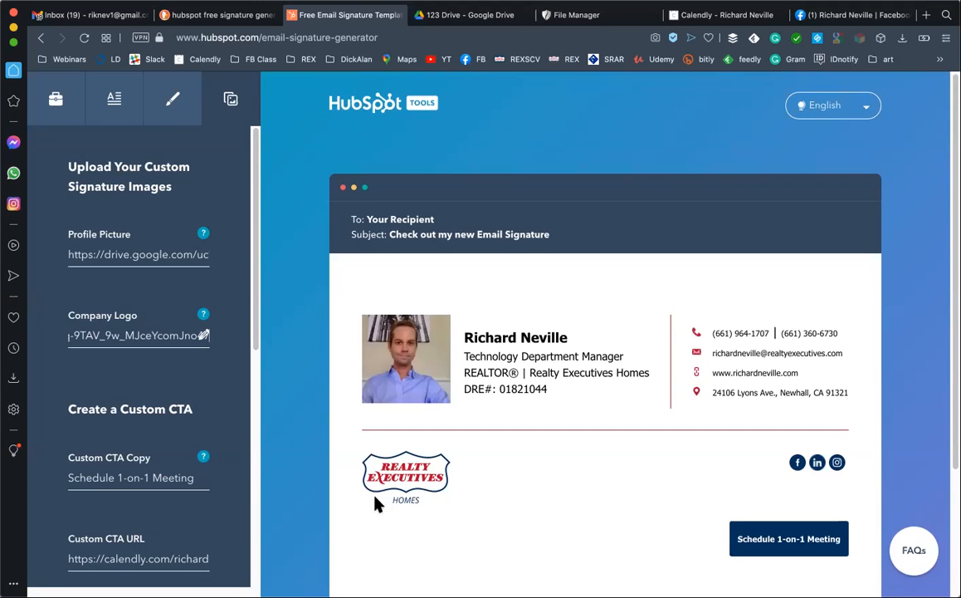
{"action": "mouse_move", "coordinate": [204, 316]}
{"action": "left_click", "coordinate": [117, 362]}
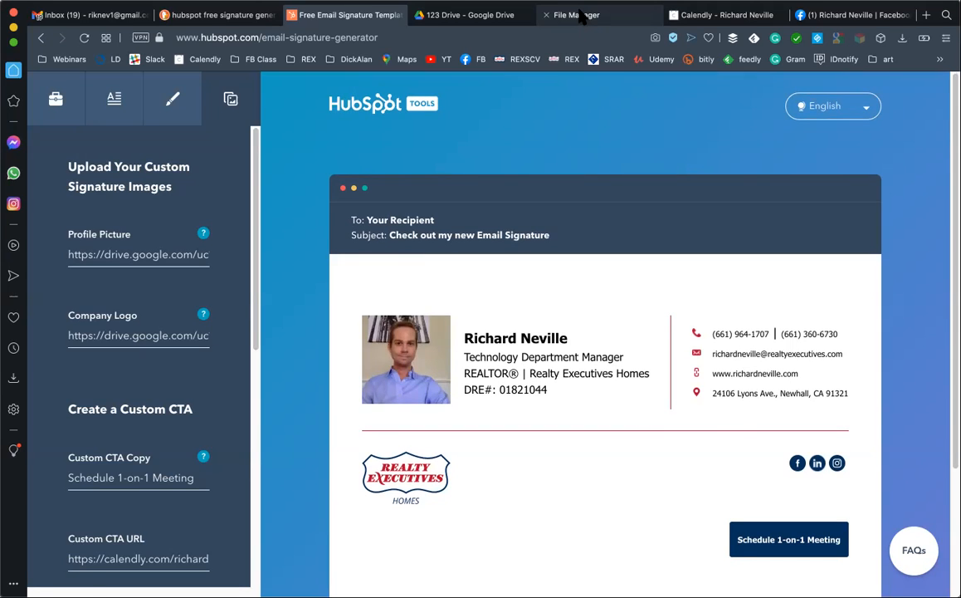
- Switch to PrimeAgent, open the File Manager under Broadcasts, and copy the link address of RealtyExecutivesHomes-Logo-Thick
{"action": "left_click", "coordinate": [550, 15]}
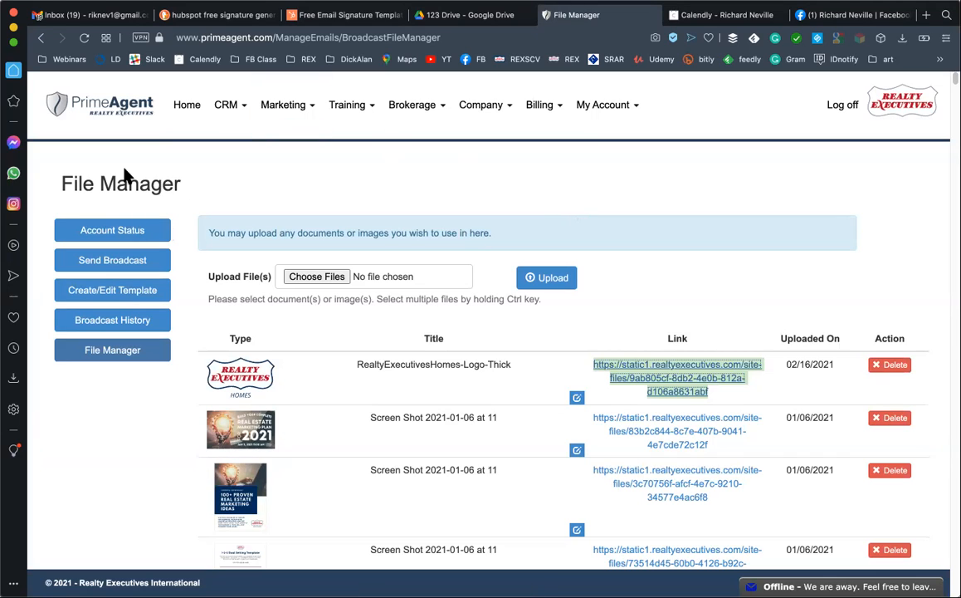
{"action": "left_click", "coordinate": [230, 117]}
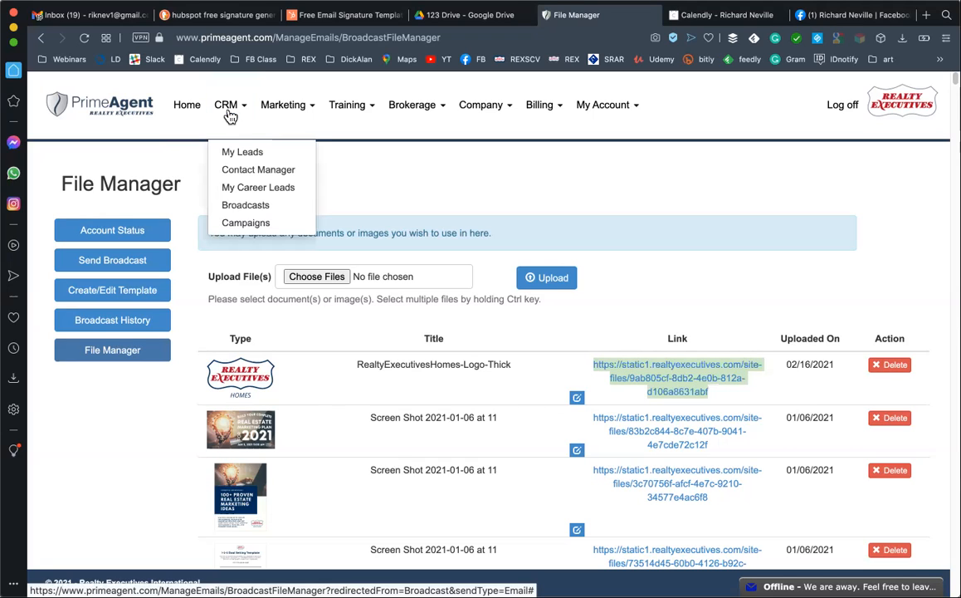
{"action": "left_click", "coordinate": [242, 205]}
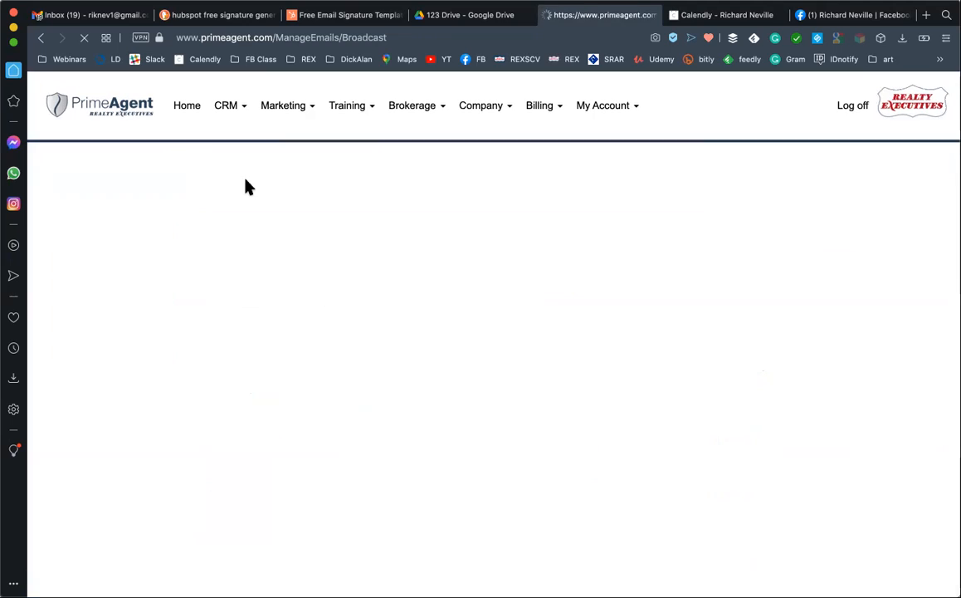
{"action": "left_click", "coordinate": [115, 355]}
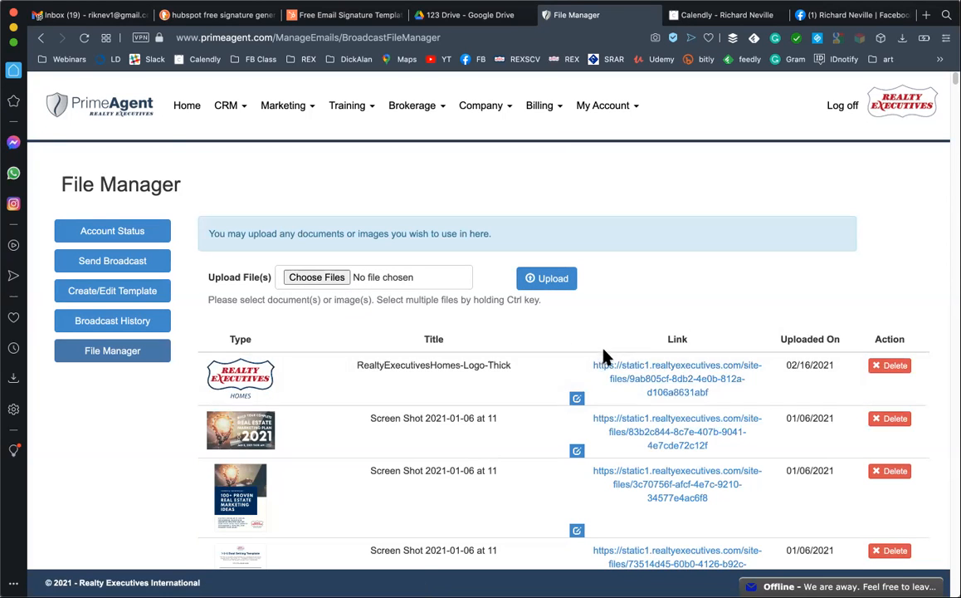
{"action": "right_click", "coordinate": [598, 365]}
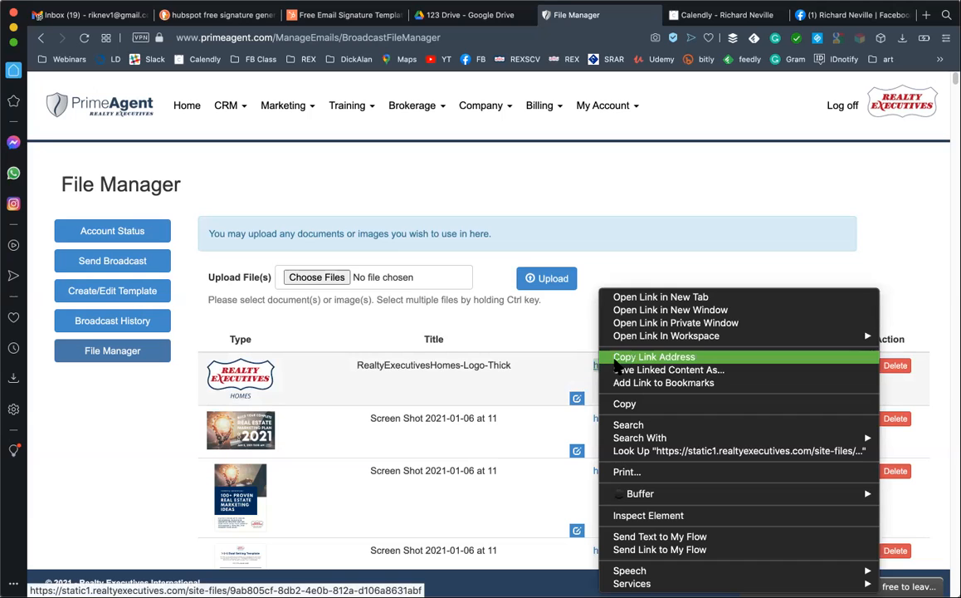
{"action": "left_click", "coordinate": [619, 357]}
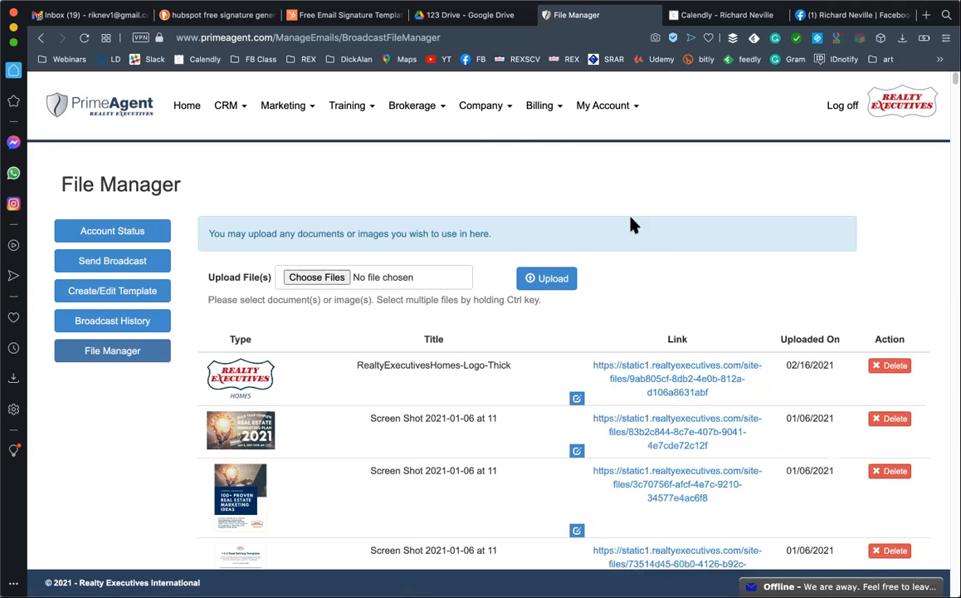
- Return to the HubSpot signature generator and replace the Company Logo address with the link copied from PrimeAgent
{"action": "left_click", "coordinate": [340, 15]}
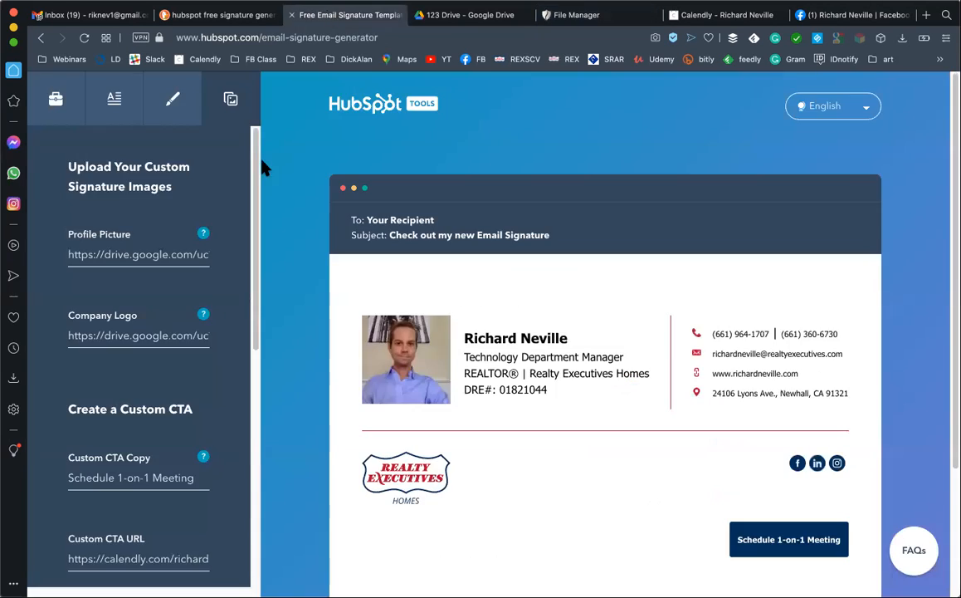
{"action": "triple_click", "coordinate": [141, 335]}
{"action": "key", "text": "super+v"}
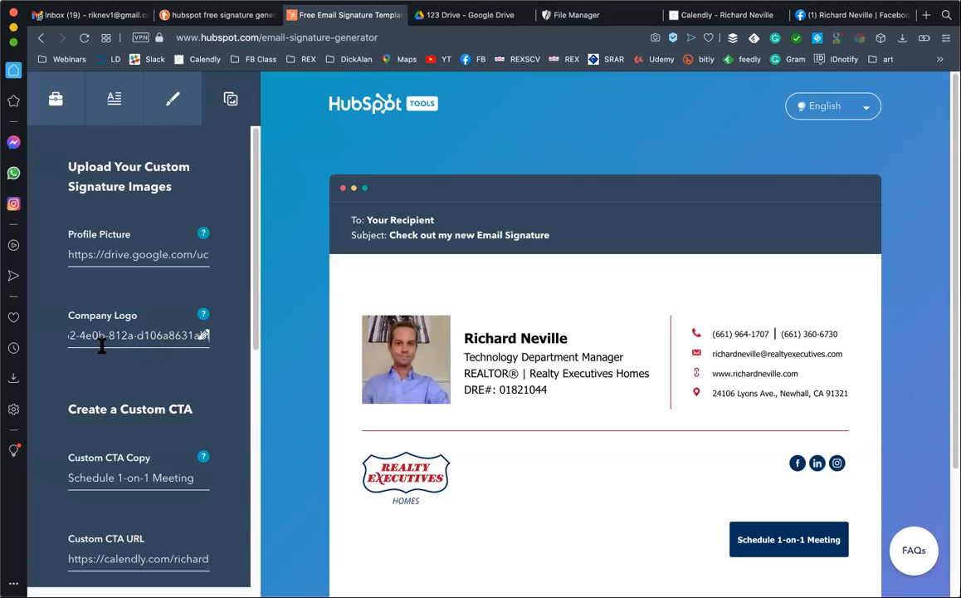
{"action": "left_click", "coordinate": [123, 379]}
{"action": "triple_click", "coordinate": [159, 335]}
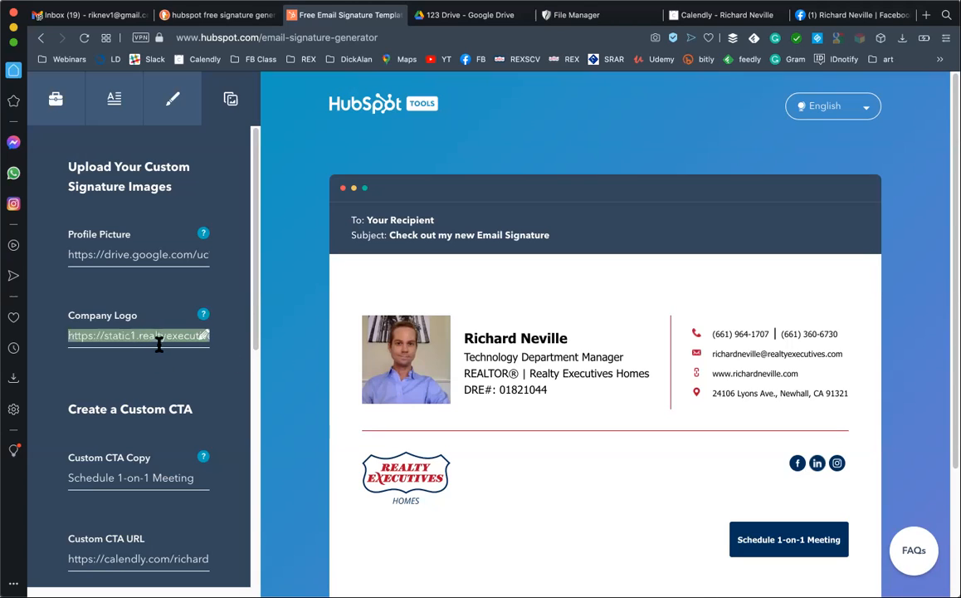
{"action": "key", "text": "BackSpace"}
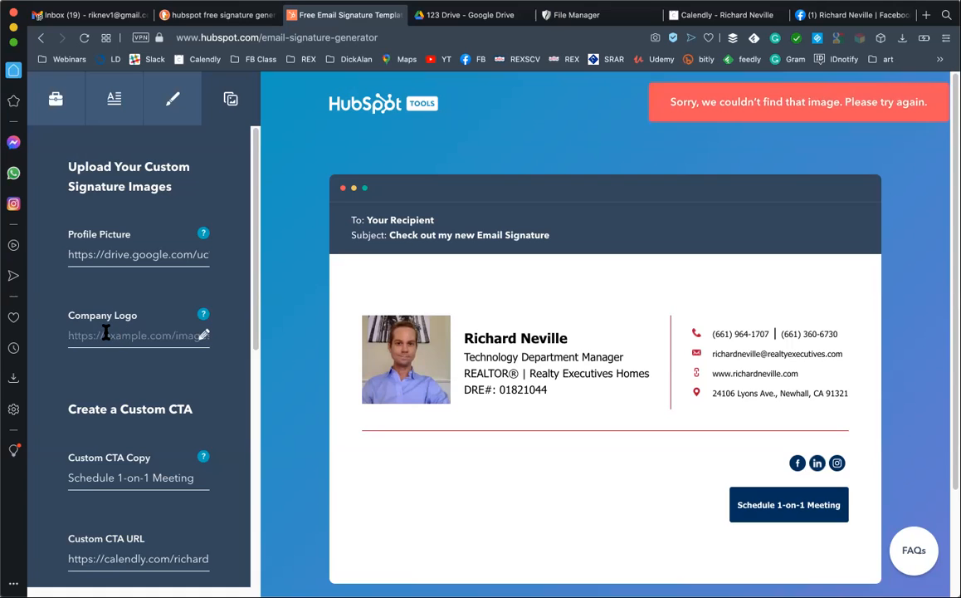
{"action": "key", "text": "super+v"}
{"action": "left_click", "coordinate": [115, 363]}
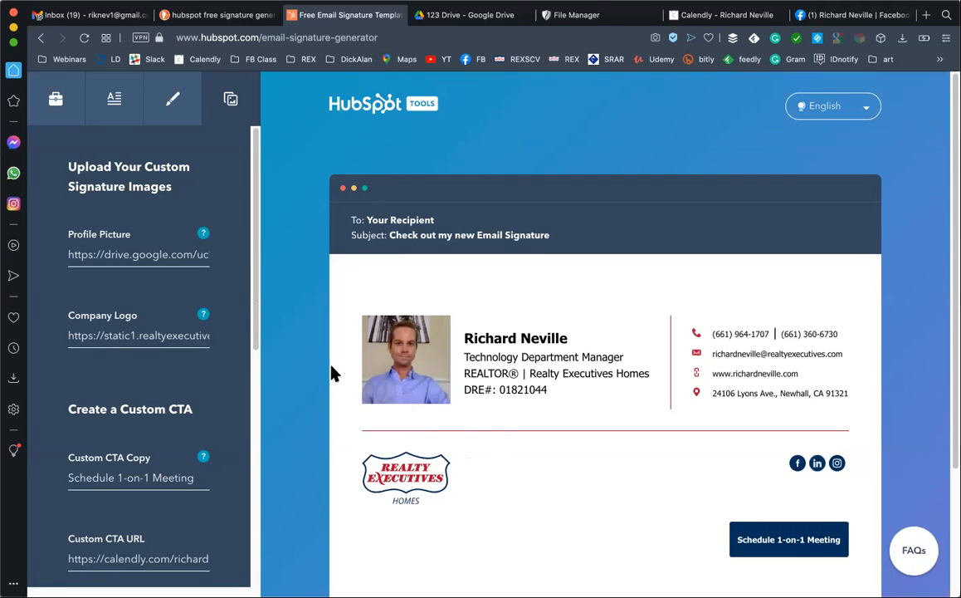
- Check the Profile Picture and Company Logo addresses, and open the logo file's link-sharing settings in Google Drive
{"action": "double_click", "coordinate": [119, 253]}
{"action": "left_click", "coordinate": [144, 334]}
{"action": "double_click", "coordinate": [144, 334]}
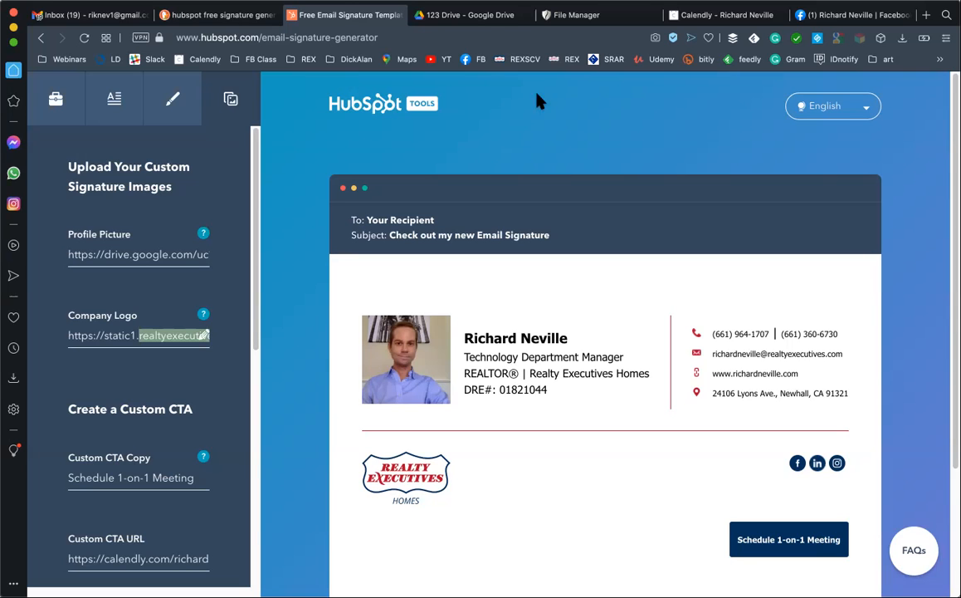
{"action": "left_click", "coordinate": [488, 22]}
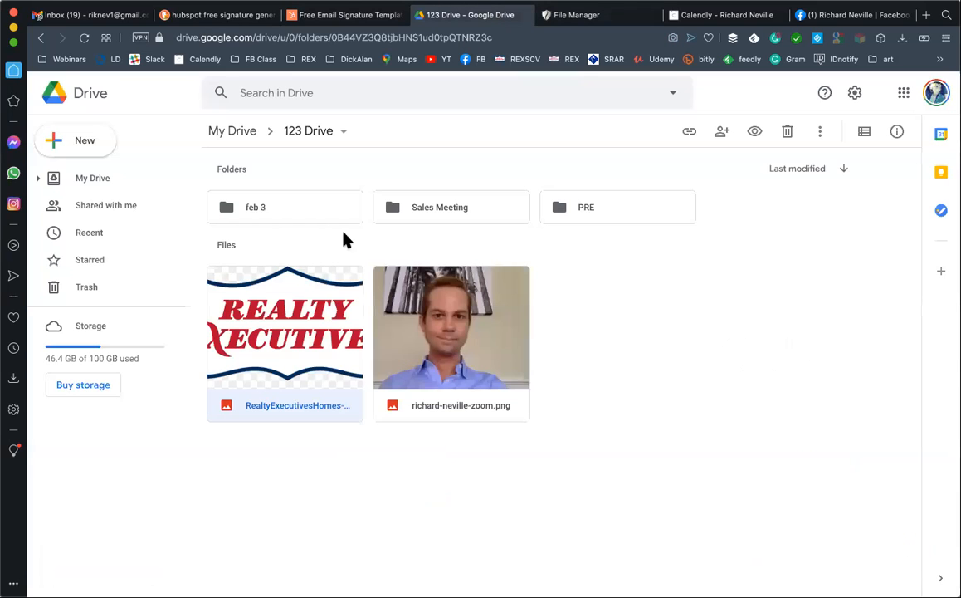
{"action": "right_click", "coordinate": [325, 316]}
{"action": "left_click", "coordinate": [366, 315]}
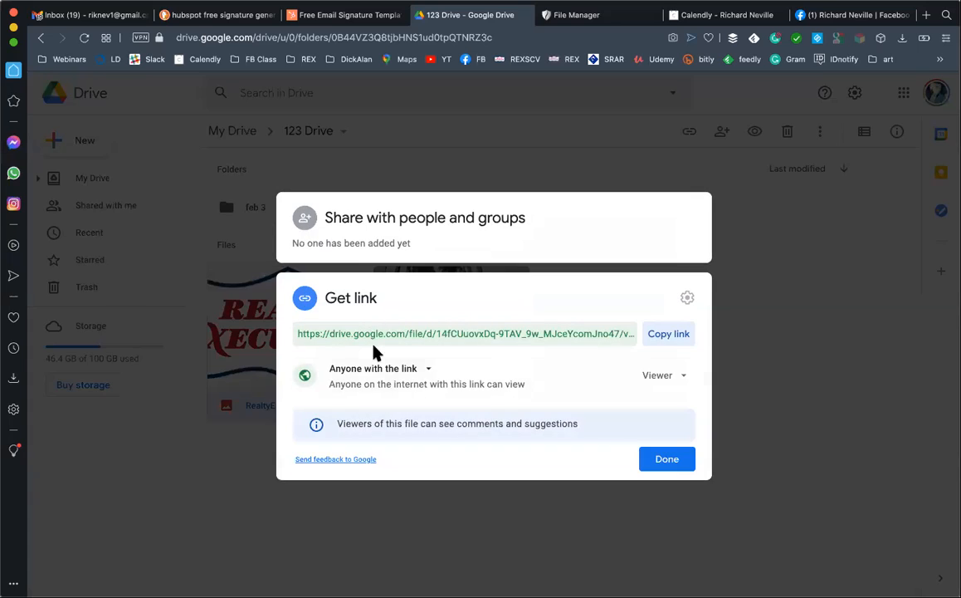
- Check the link access options for the logo file in Google Drive, close them, and return to the HubSpot signature generator
{"action": "left_click", "coordinate": [377, 375]}
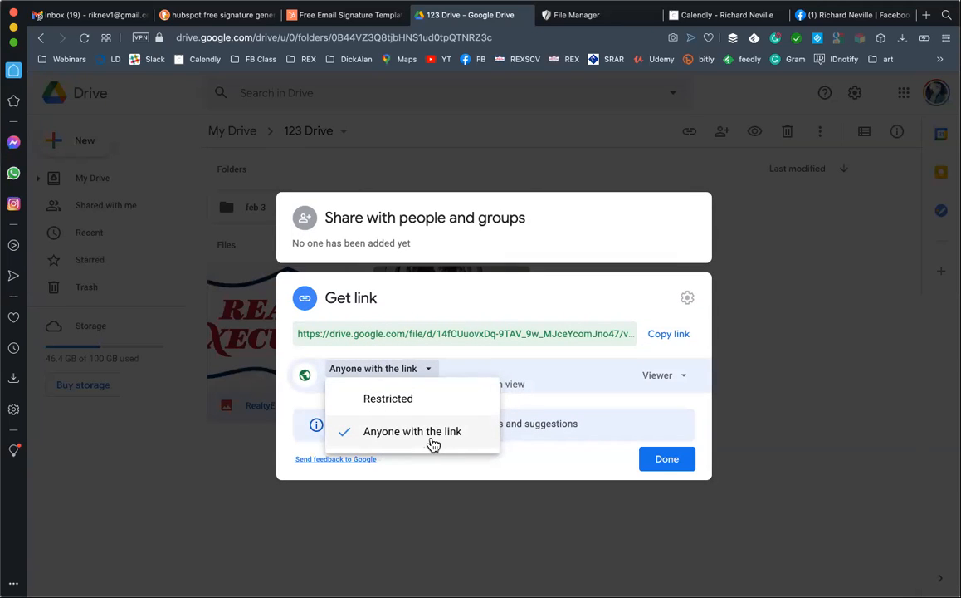
{"action": "left_click", "coordinate": [747, 326]}
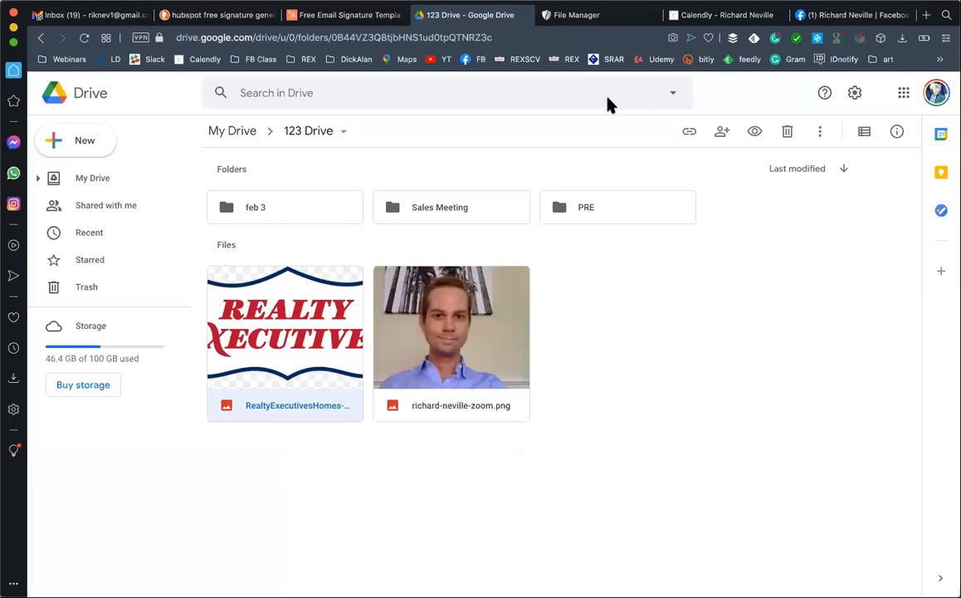
{"action": "left_click", "coordinate": [344, 15]}
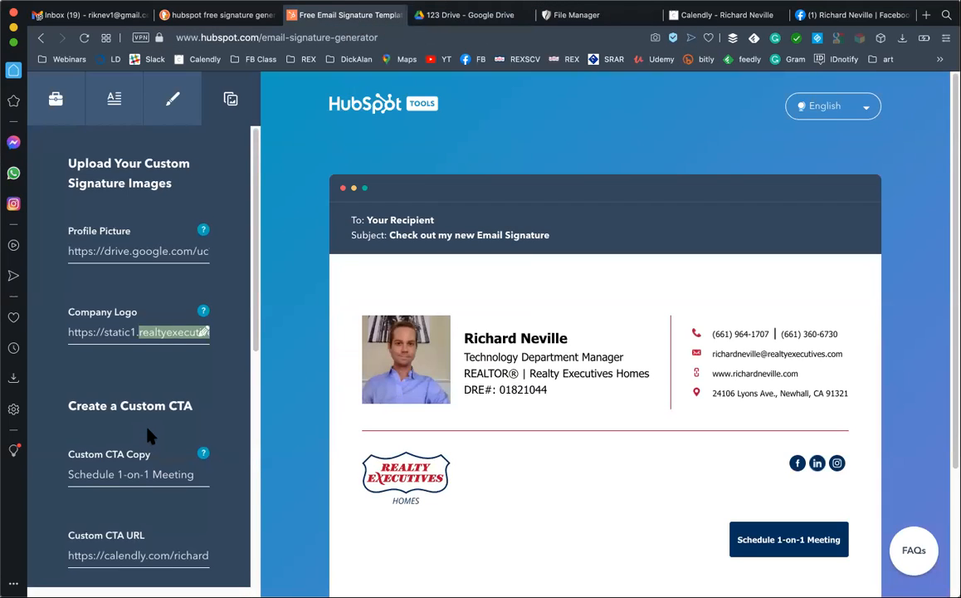
- Review the custom CTA copy, URL and color settings, and select the Custom CTA URL address
{"action": "scroll", "coordinate": [150, 436], "scroll_direction": "down", "scroll_amount": 4}
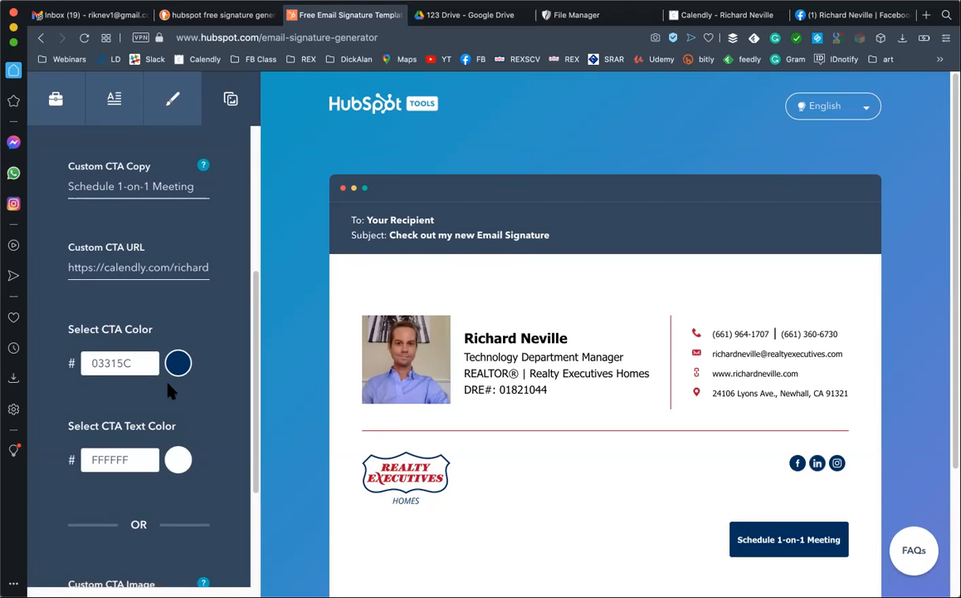
{"action": "scroll", "coordinate": [176, 360], "scroll_direction": "up", "scroll_amount": 2}
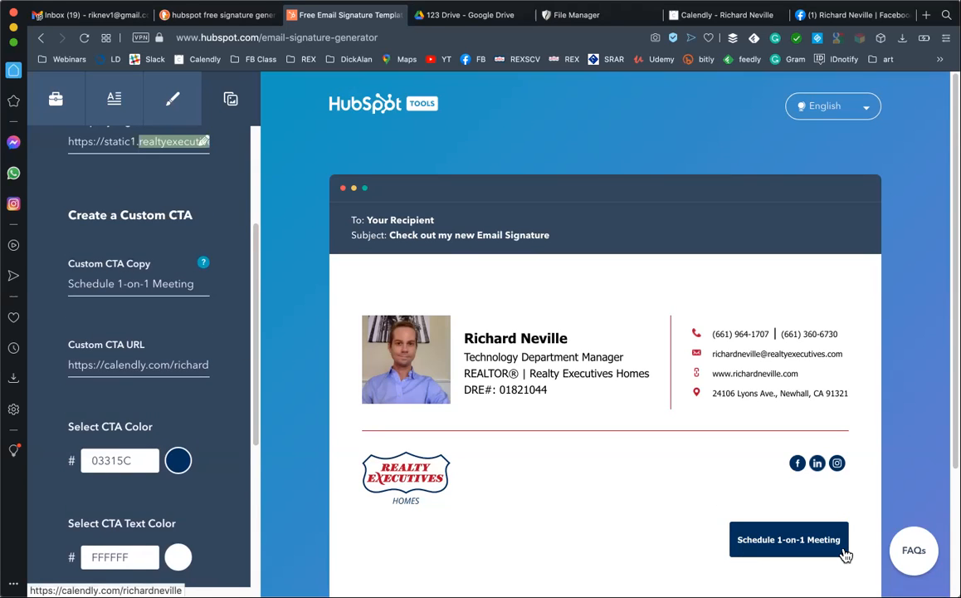
{"action": "left_click", "coordinate": [93, 369]}
{"action": "key", "text": "super+a"}
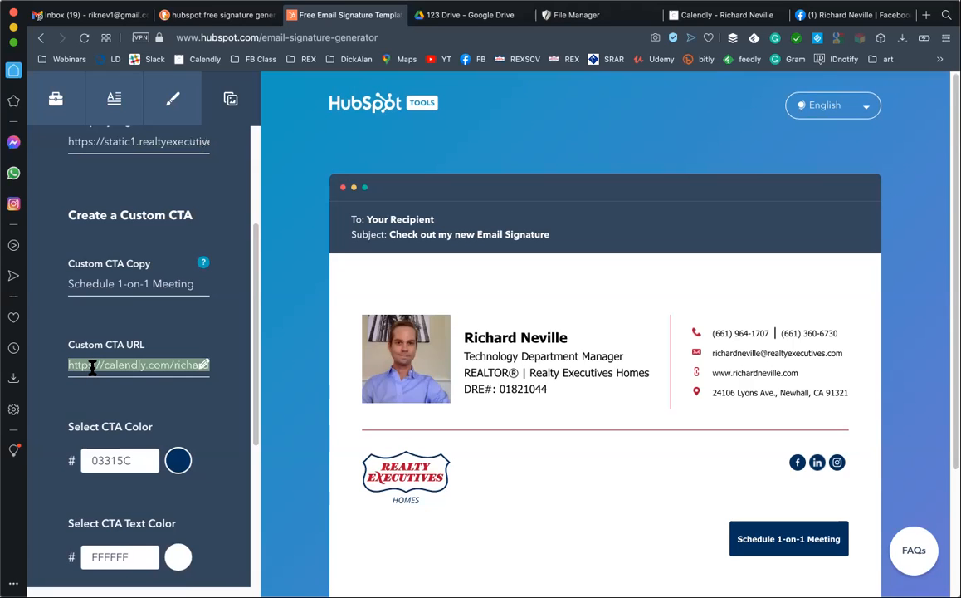
- Open the Calendly 1-on-1 meeting page, view the times for February 25, and return to HubSpot's Custom CTA URL
{"action": "left_click", "coordinate": [735, 15]}
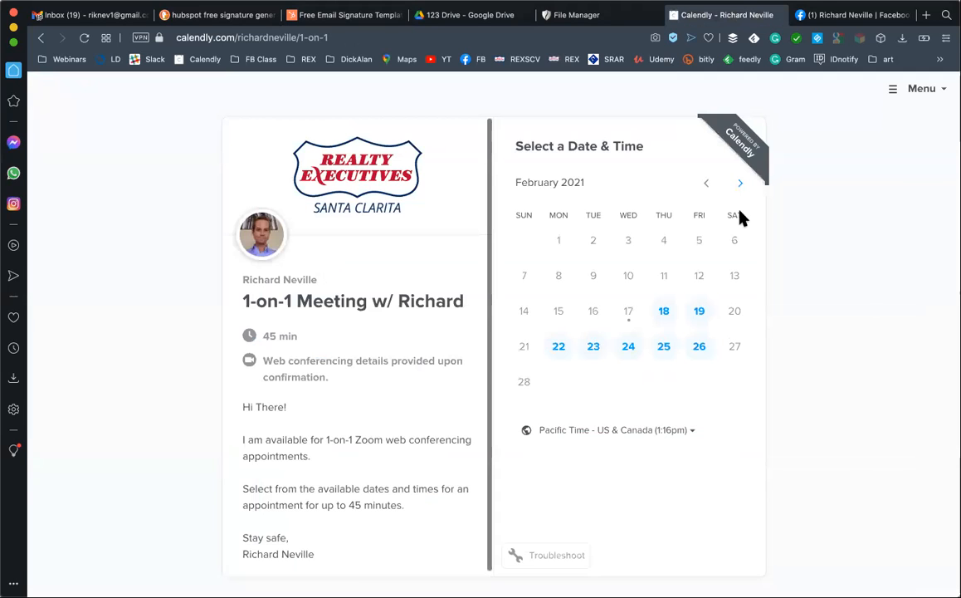
{"action": "left_click", "coordinate": [665, 346]}
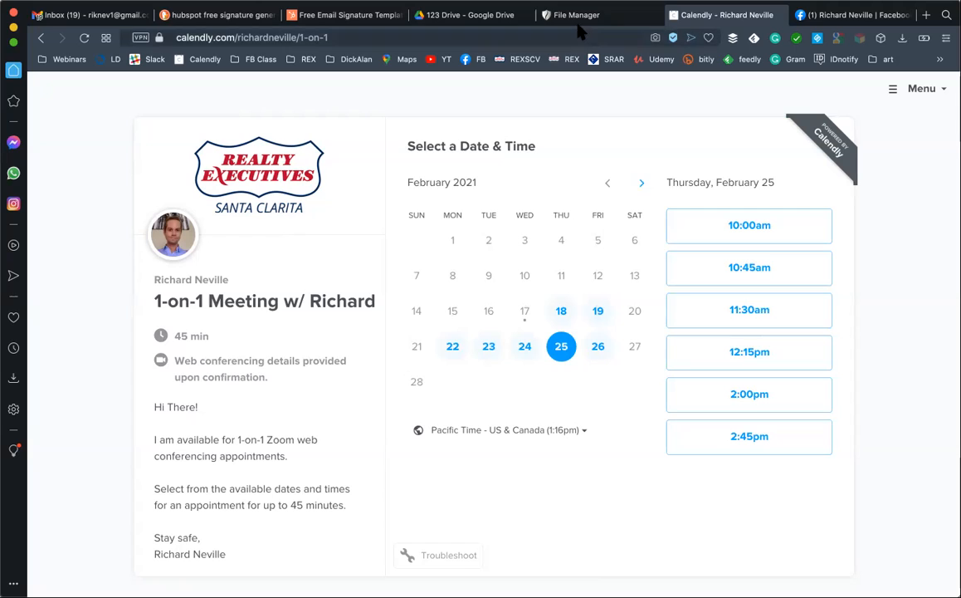
{"action": "left_click", "coordinate": [344, 15]}
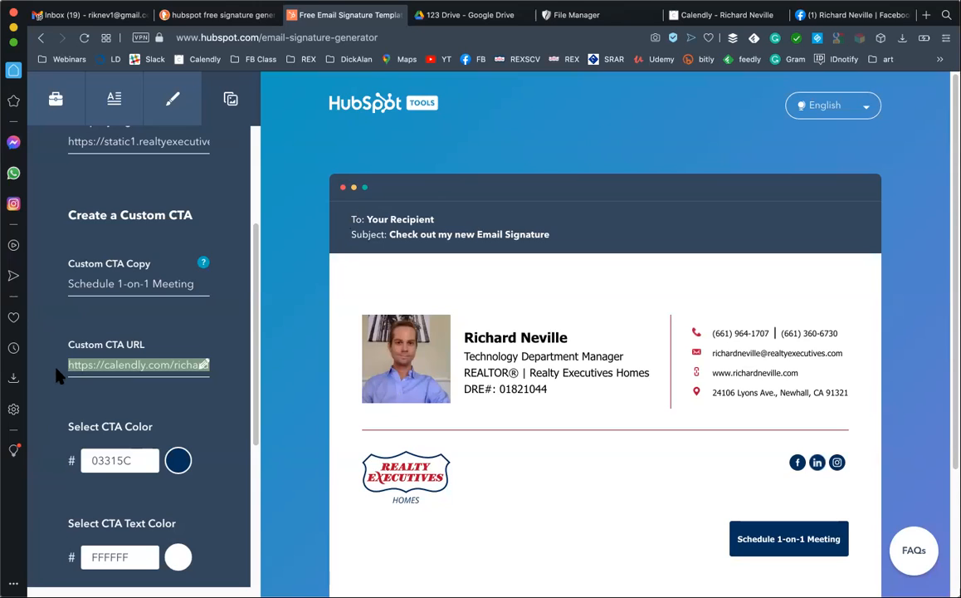
{"action": "triple_click", "coordinate": [82, 361]}
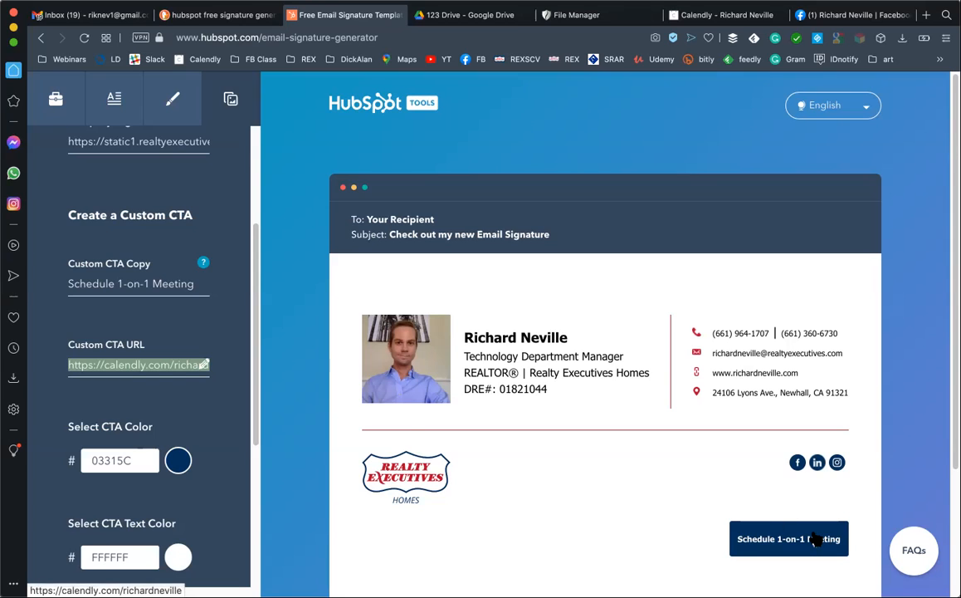
- Review the remaining CTA color and custom CTA image options, and look over the whole signature preview
{"action": "scroll", "coordinate": [178, 398], "scroll_direction": "down", "scroll_amount": 5}
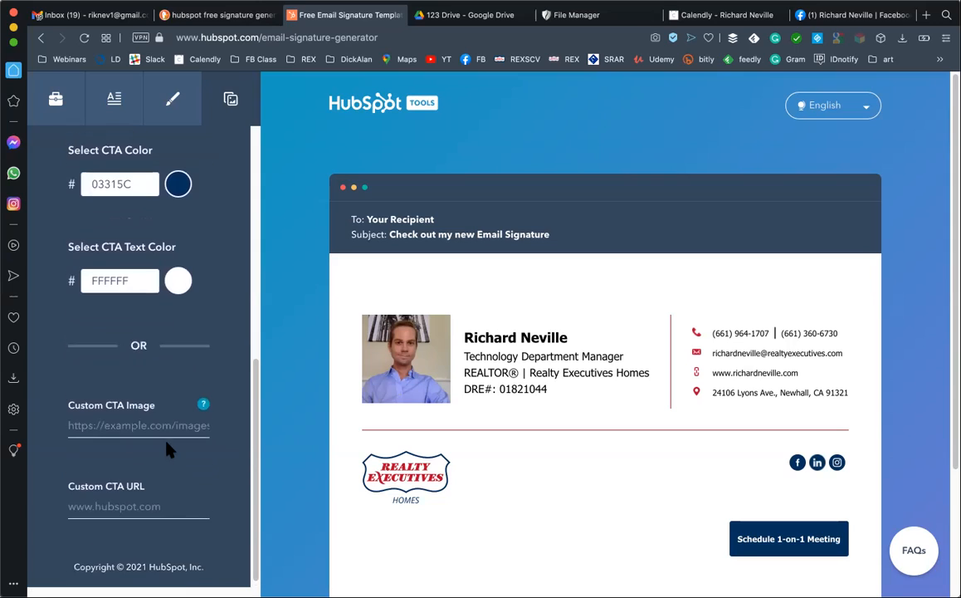
{"action": "scroll", "coordinate": [166, 448], "scroll_direction": "down", "scroll_amount": 1}
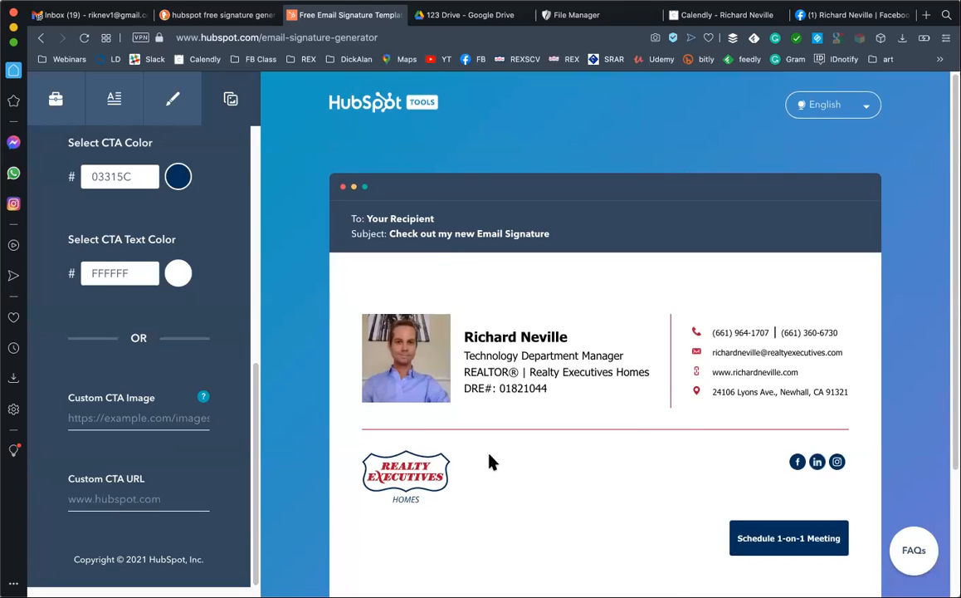
{"action": "scroll", "coordinate": [494, 465], "scroll_direction": "down", "scroll_amount": 3}
{"action": "scroll", "coordinate": [538, 491], "scroll_direction": "up", "scroll_amount": 1}
{"action": "scroll", "coordinate": [455, 412], "scroll_direction": "down", "scroll_amount": 2}
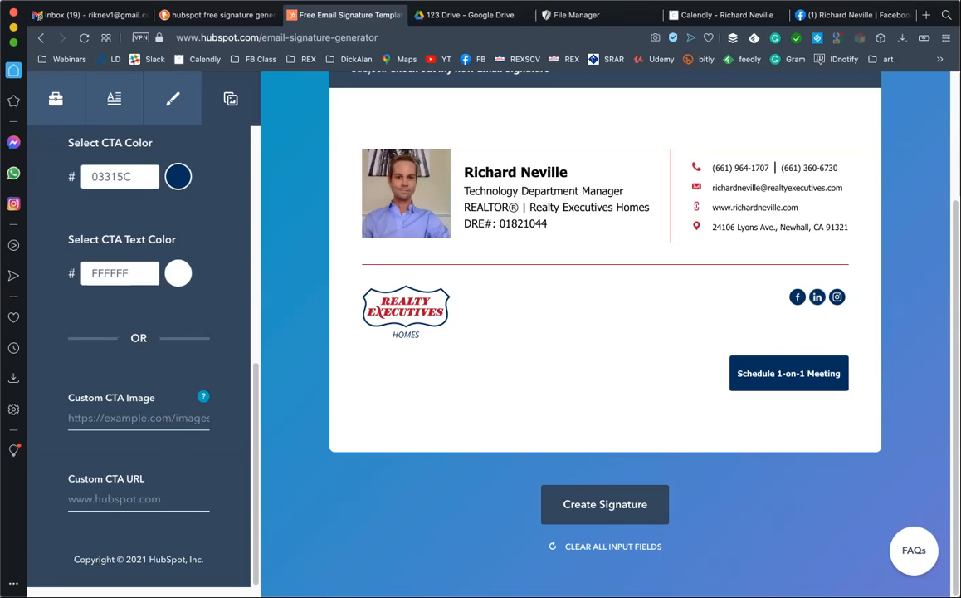
{"action": "scroll", "coordinate": [511, 489], "scroll_direction": "up", "scroll_amount": 1}
{"action": "scroll", "coordinate": [417, 333], "scroll_direction": "up", "scroll_amount": 1}
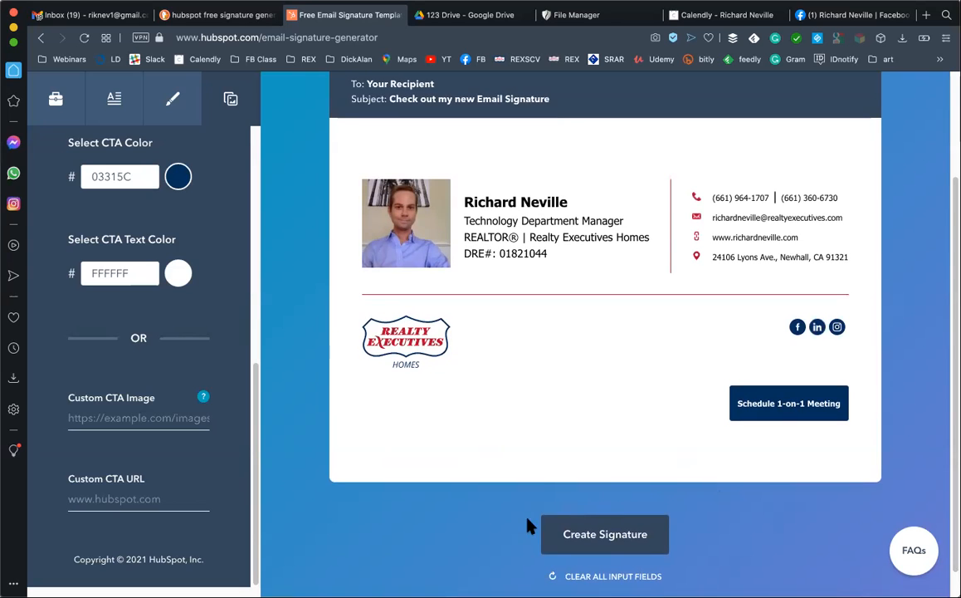
- Copy the Company Logo address and go to the Custom CTA Image settings
{"action": "scroll", "coordinate": [125, 349], "scroll_direction": "up", "scroll_amount": 5}
{"action": "scroll", "coordinate": [118, 362], "scroll_direction": "down", "scroll_amount": 1}
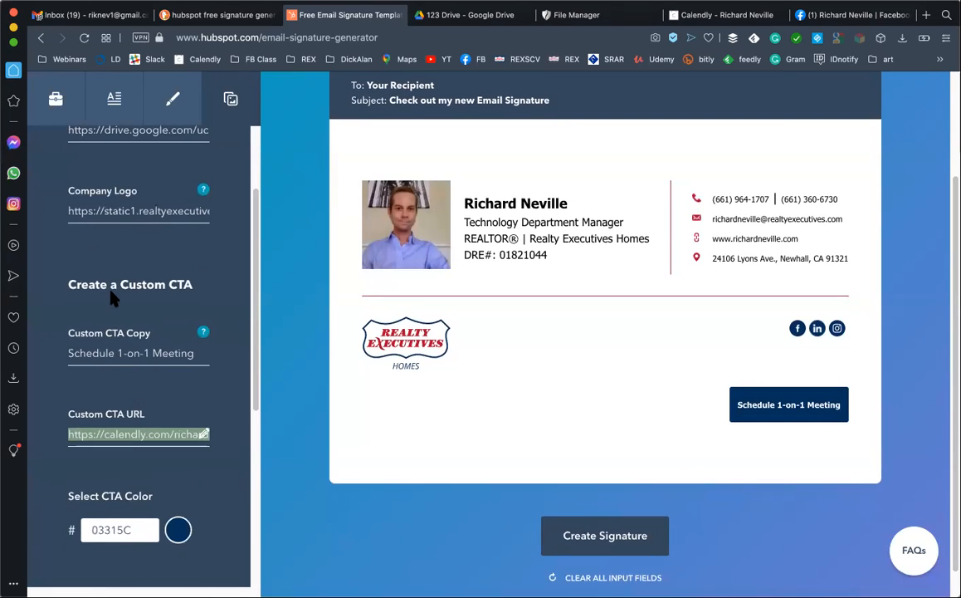
{"action": "triple_click", "coordinate": [130, 216]}
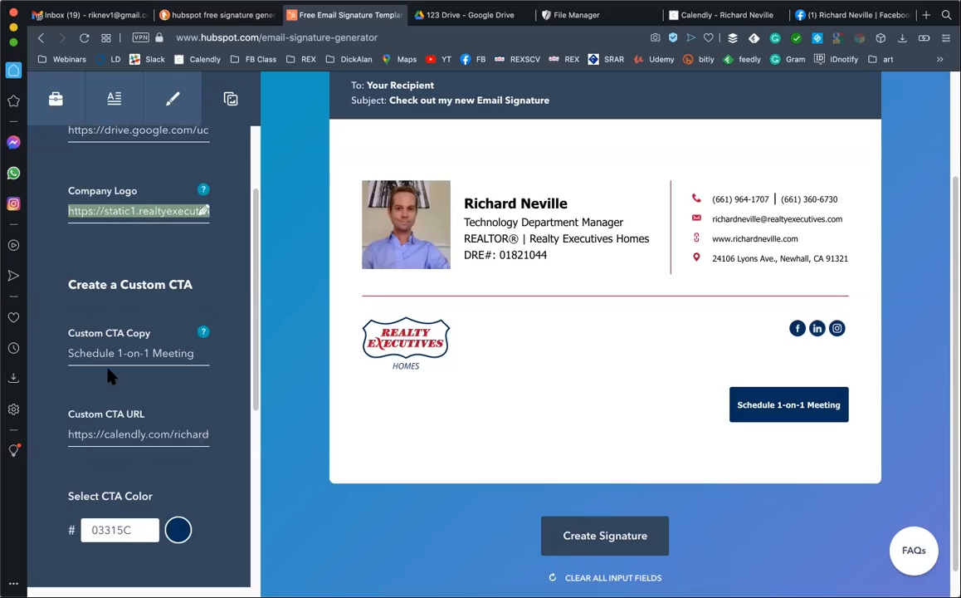
{"action": "scroll", "coordinate": [132, 416], "scroll_direction": "down", "scroll_amount": 4}
{"action": "scroll", "coordinate": [143, 415], "scroll_direction": "down", "scroll_amount": 4}
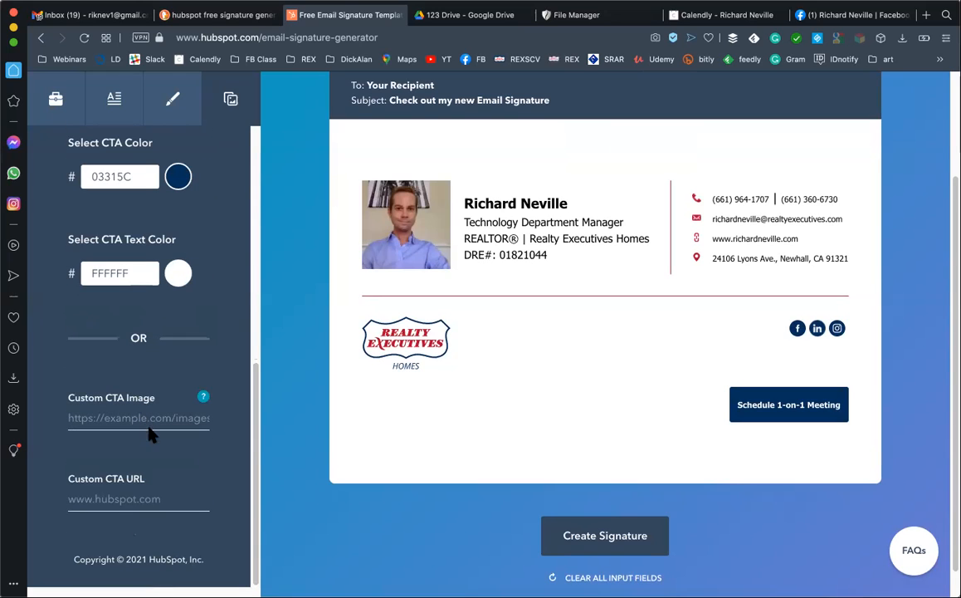
{"action": "left_click", "coordinate": [99, 498]}
{"action": "key", "text": "super+v"}
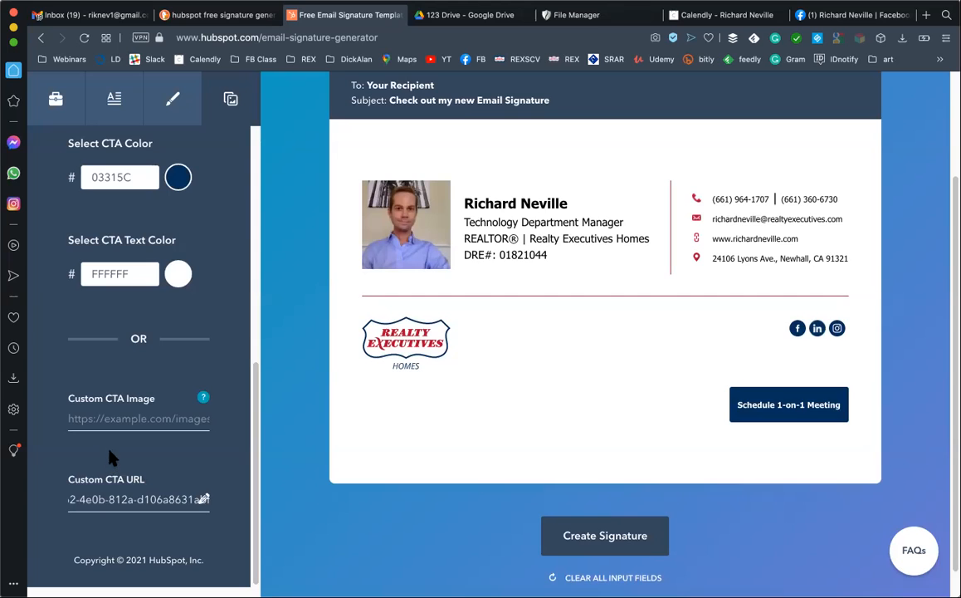
{"action": "key", "text": "super+z"}
- Try the copied logo address as the Custom CTA Image, look at it in the preview, and clear the address again
{"action": "left_click", "coordinate": [129, 416]}
{"action": "key", "text": "super+v"}
{"action": "scroll", "coordinate": [648, 432], "scroll_direction": "down", "scroll_amount": 1}
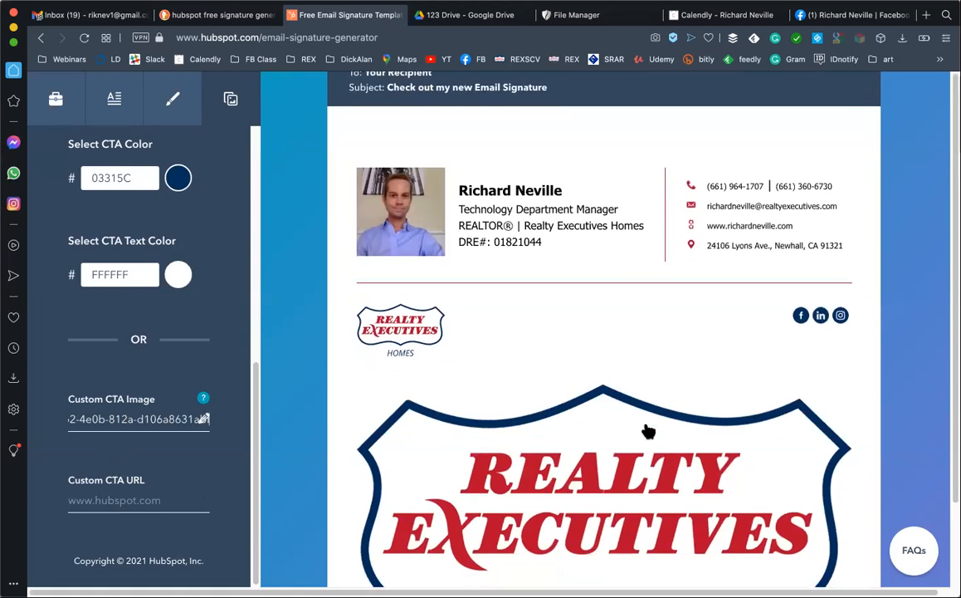
{"action": "scroll", "coordinate": [648, 431], "scroll_direction": "down", "scroll_amount": 1}
{"action": "scroll", "coordinate": [672, 436], "scroll_direction": "down", "scroll_amount": 1}
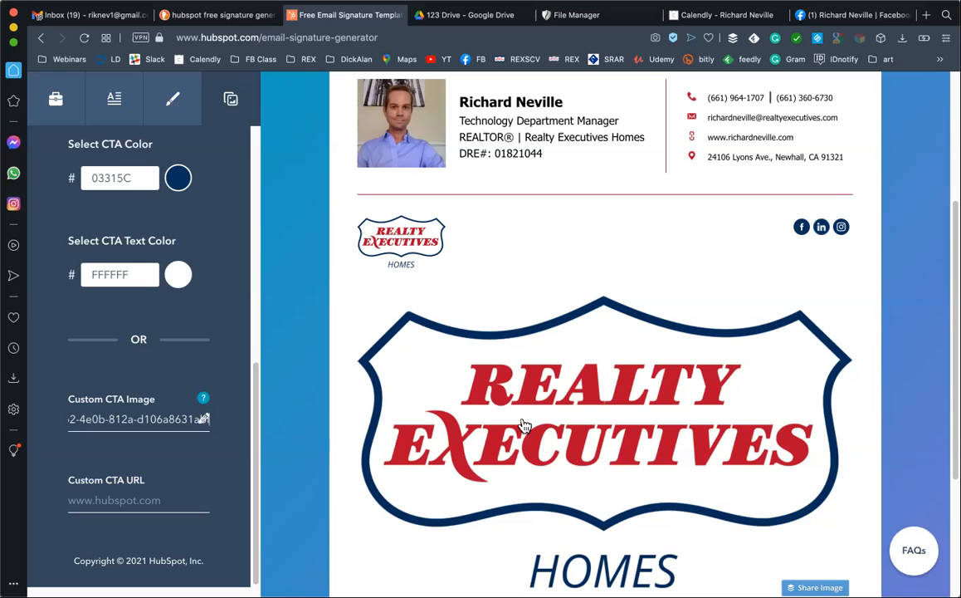
{"action": "scroll", "coordinate": [199, 440], "scroll_direction": "up", "scroll_amount": 1}
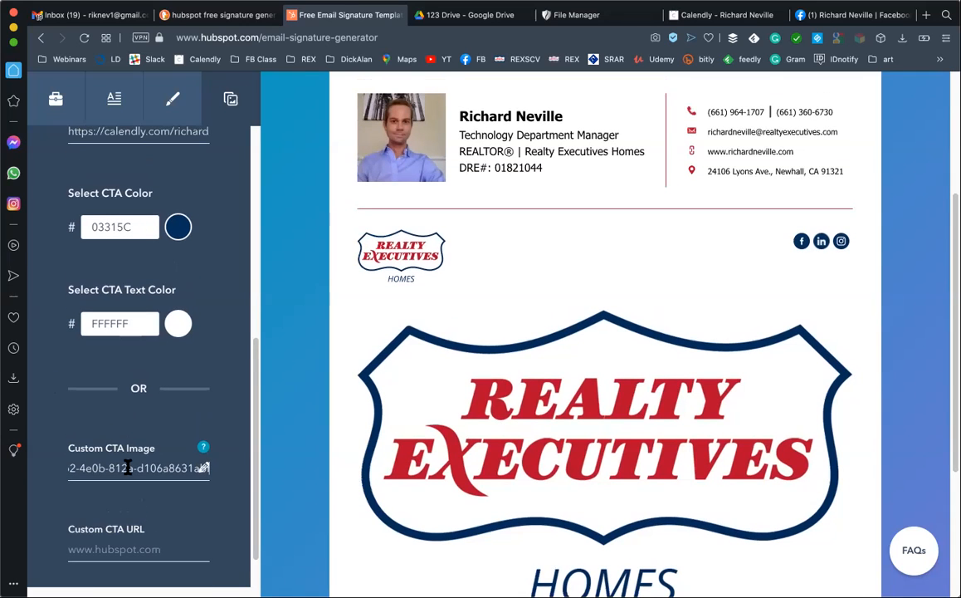
{"action": "triple_click", "coordinate": [131, 468]}
{"action": "key", "text": "BackSpace"}
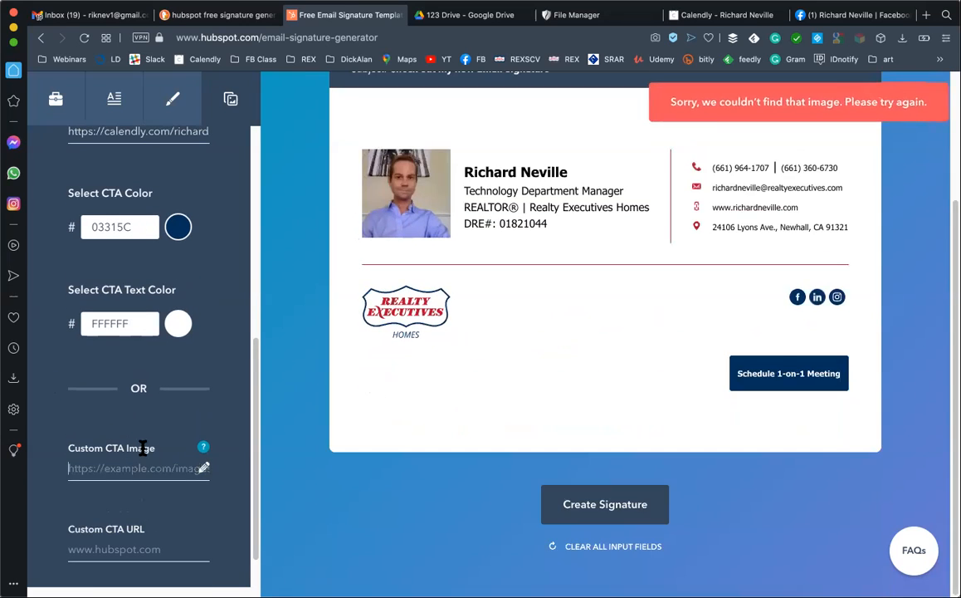
- Check the signature preview, create the signature, and copy the finished signature
{"action": "scroll", "coordinate": [531, 460], "scroll_direction": "up", "scroll_amount": 1}
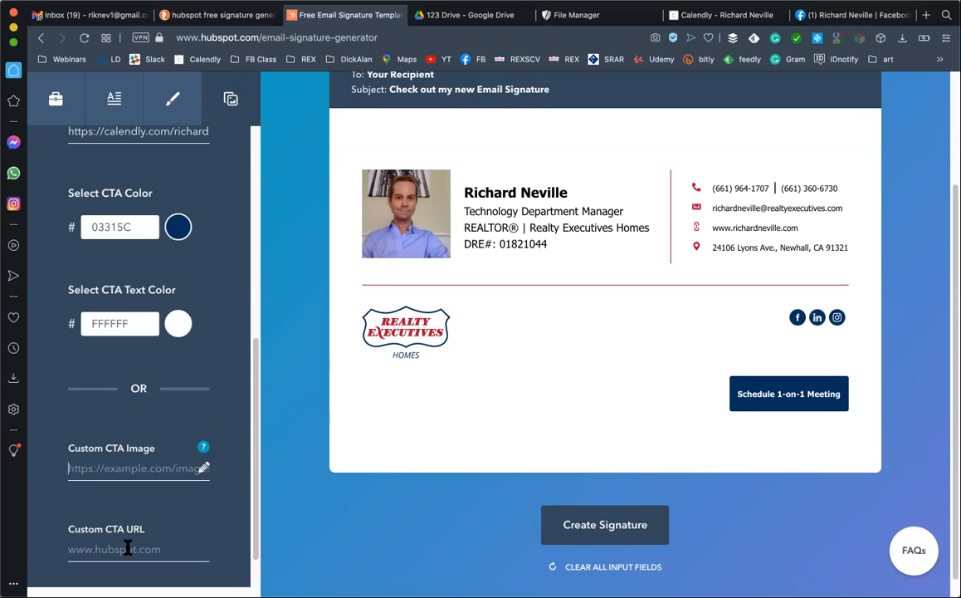
{"action": "scroll", "coordinate": [127, 548], "scroll_direction": "up", "scroll_amount": 1}
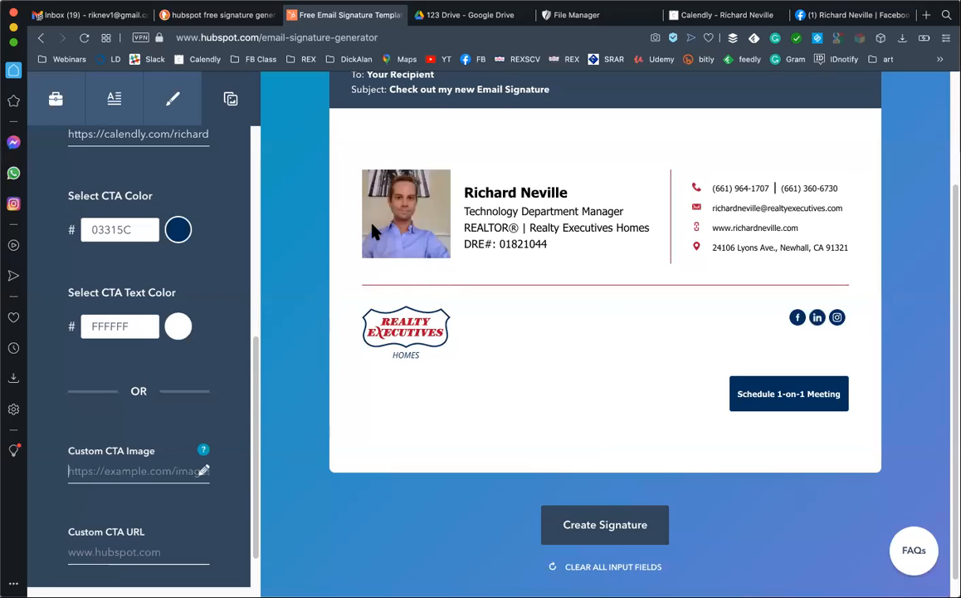
{"action": "scroll", "coordinate": [399, 335], "scroll_direction": "up", "scroll_amount": 1}
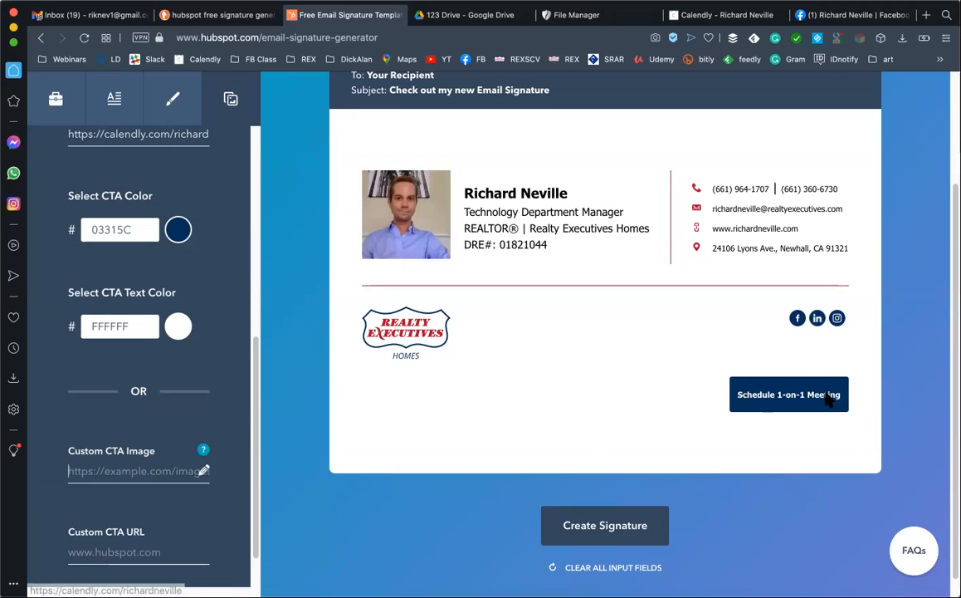
{"action": "scroll", "coordinate": [728, 342], "scroll_direction": "up", "scroll_amount": 1}
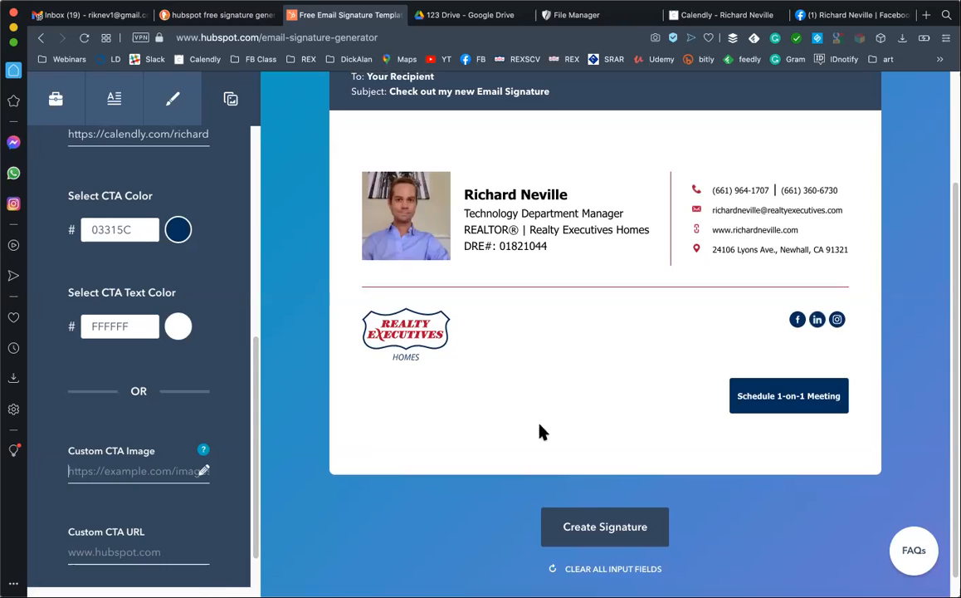
{"action": "left_click", "coordinate": [615, 529]}
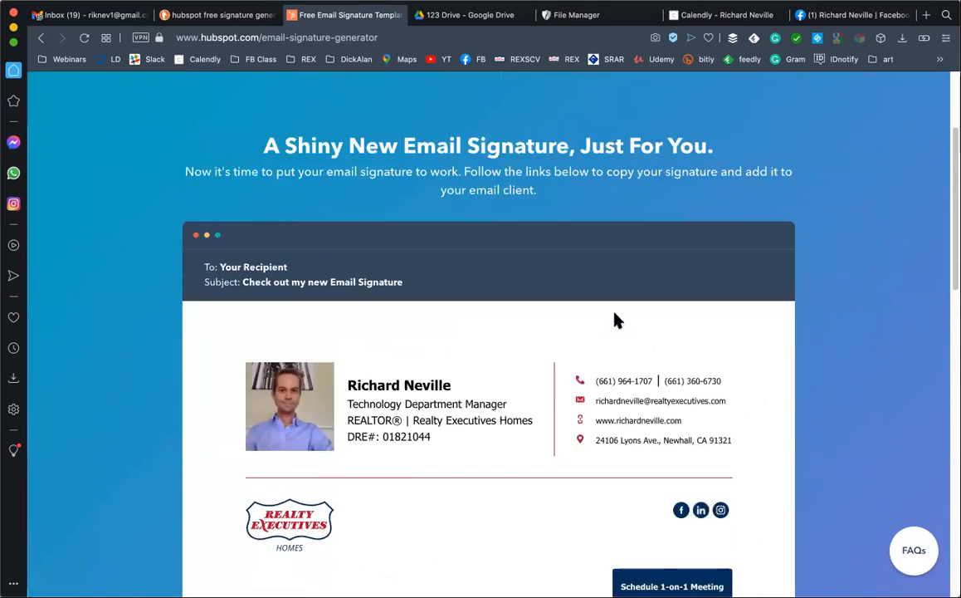
{"action": "scroll", "coordinate": [616, 320], "scroll_direction": "down", "scroll_amount": 3}
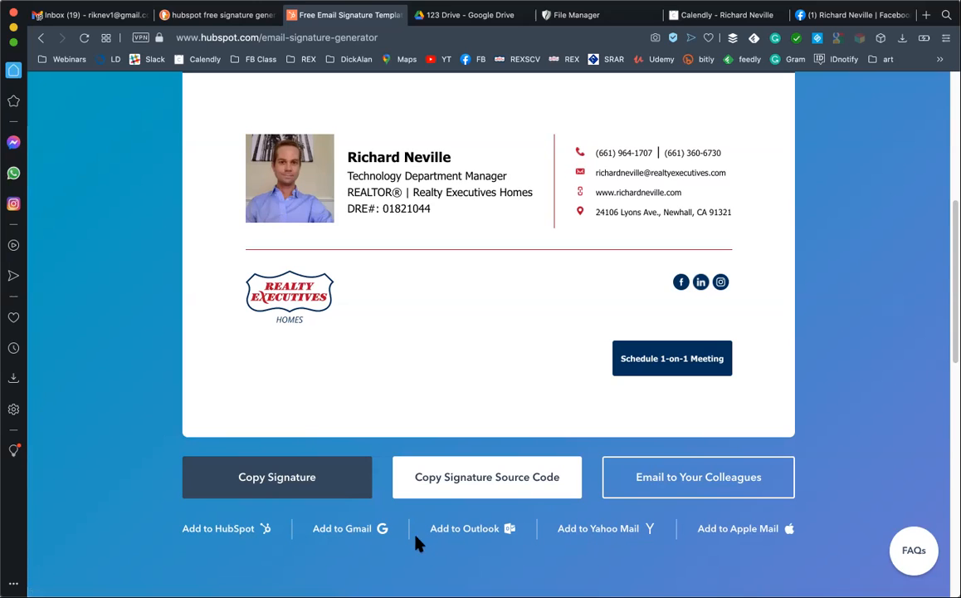
{"action": "left_click", "coordinate": [272, 469]}
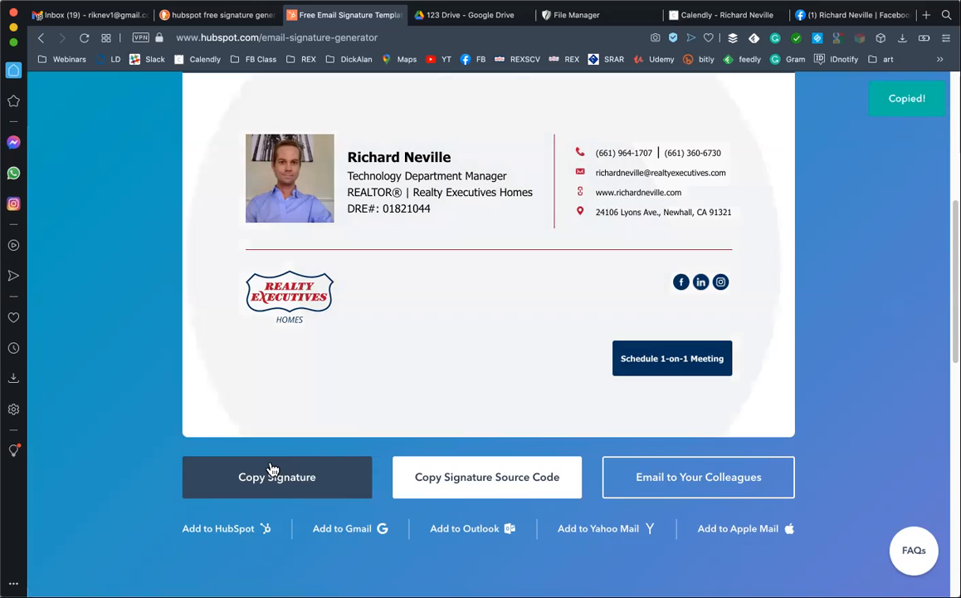
- Switch to Gmail and open the signature section of the full general settings
{"action": "left_click", "coordinate": [98, 14]}
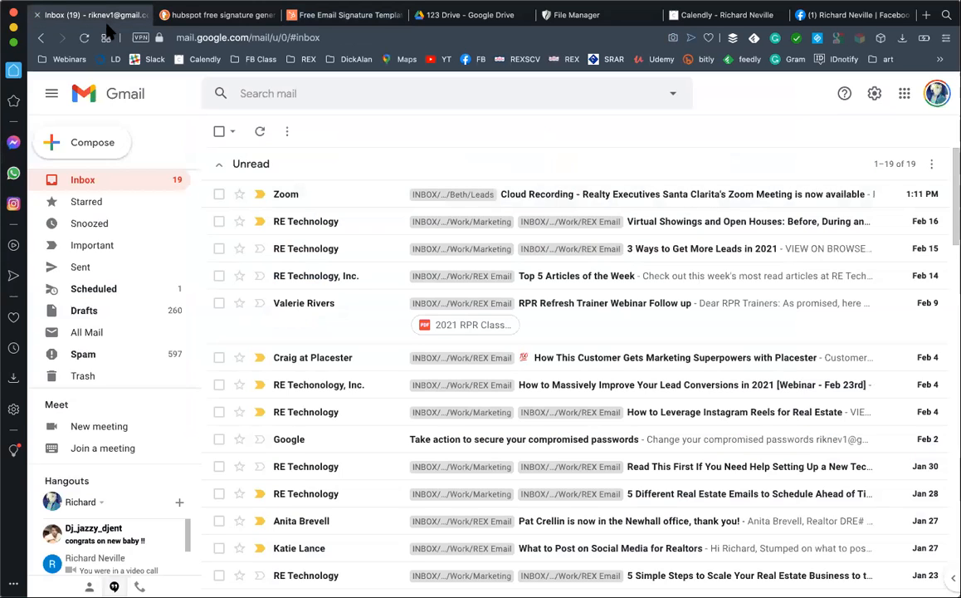
{"action": "left_click", "coordinate": [875, 94]}
{"action": "left_click", "coordinate": [843, 164]}
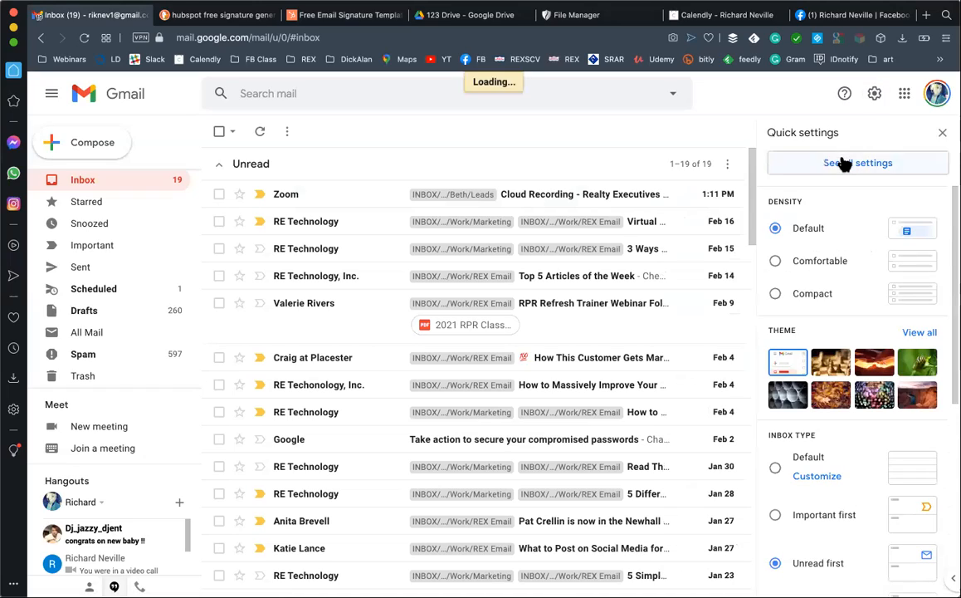
{"action": "scroll", "coordinate": [515, 234], "scroll_direction": "down", "scroll_amount": 20}
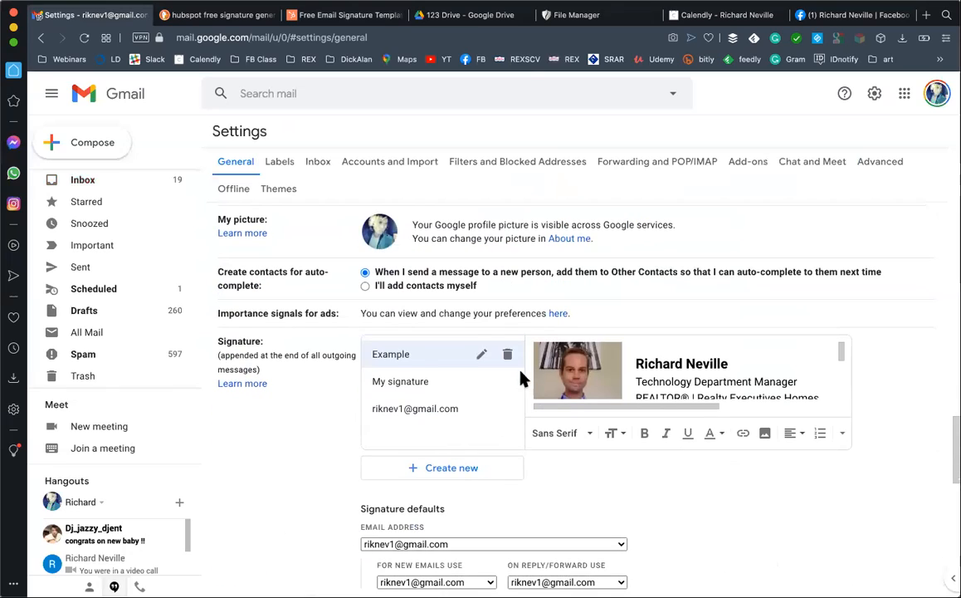
- Create a new Gmail signature named HubSpot Example
{"action": "left_click", "coordinate": [437, 471]}
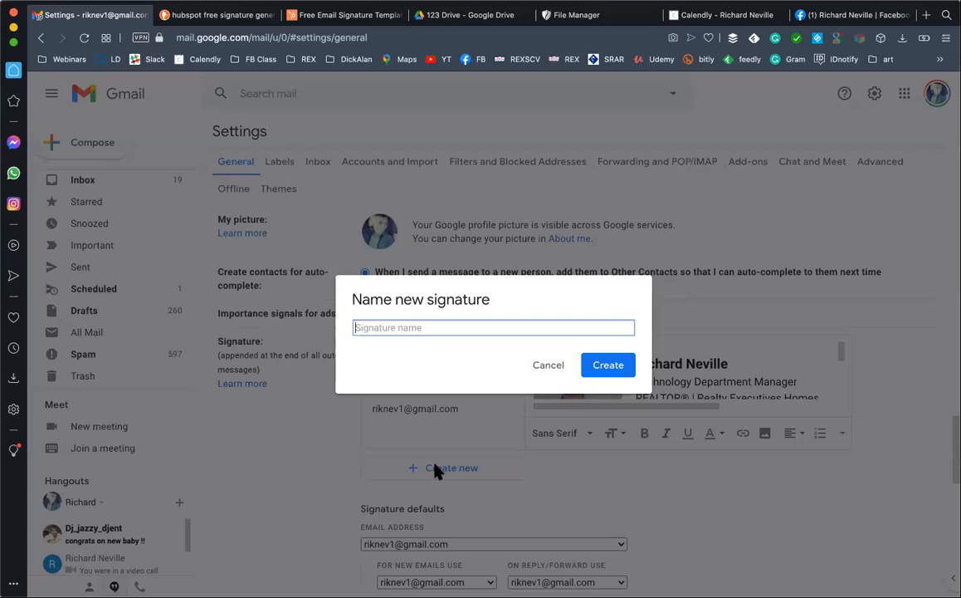
{"action": "type", "text": "HubSpot Example"}
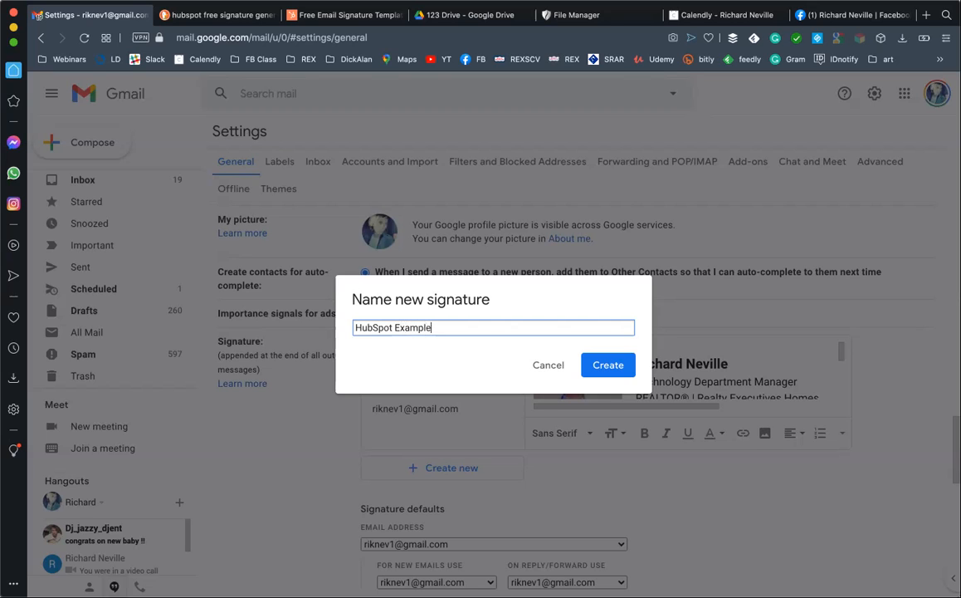
{"action": "left_click", "coordinate": [607, 367]}
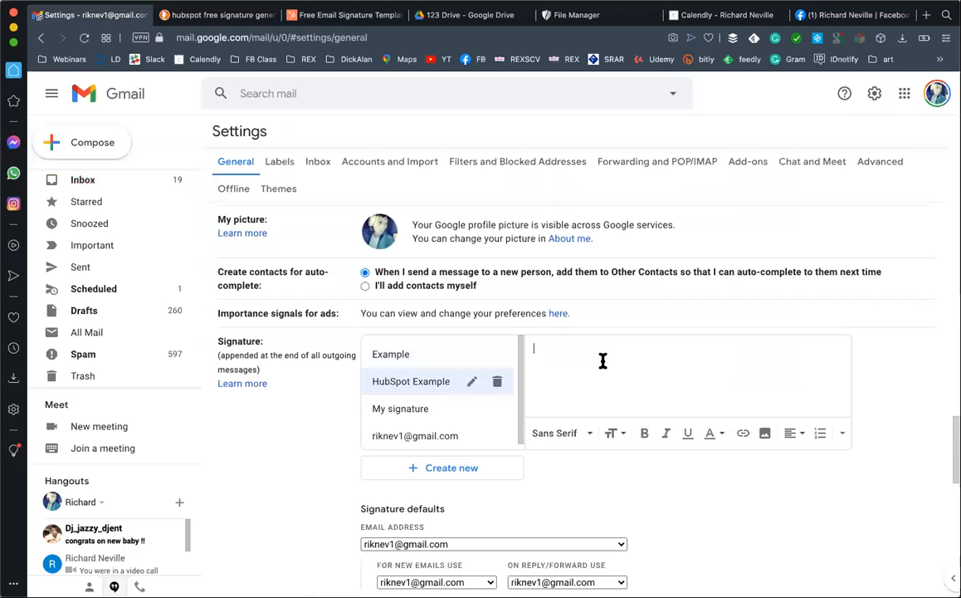
- Paste the copied HubSpot signature into the body of the HubSpot Example signature
{"action": "right_click", "coordinate": [548, 347]}
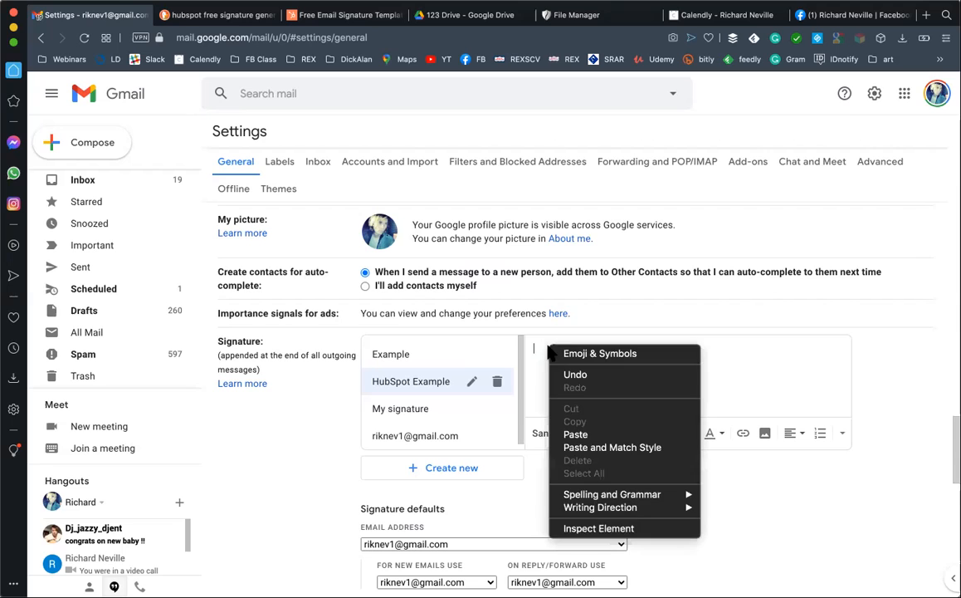
{"action": "left_click", "coordinate": [569, 434]}
{"action": "scroll", "coordinate": [571, 390], "scroll_direction": "up", "scroll_amount": 3}
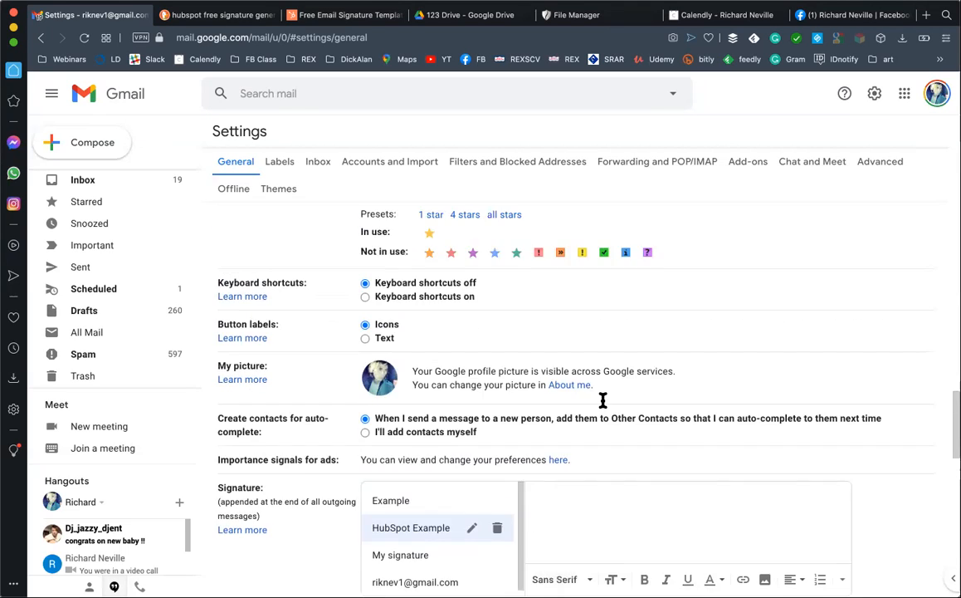
{"action": "scroll", "coordinate": [558, 311], "scroll_direction": "down", "scroll_amount": 5}
{"action": "key", "text": "super+v"}
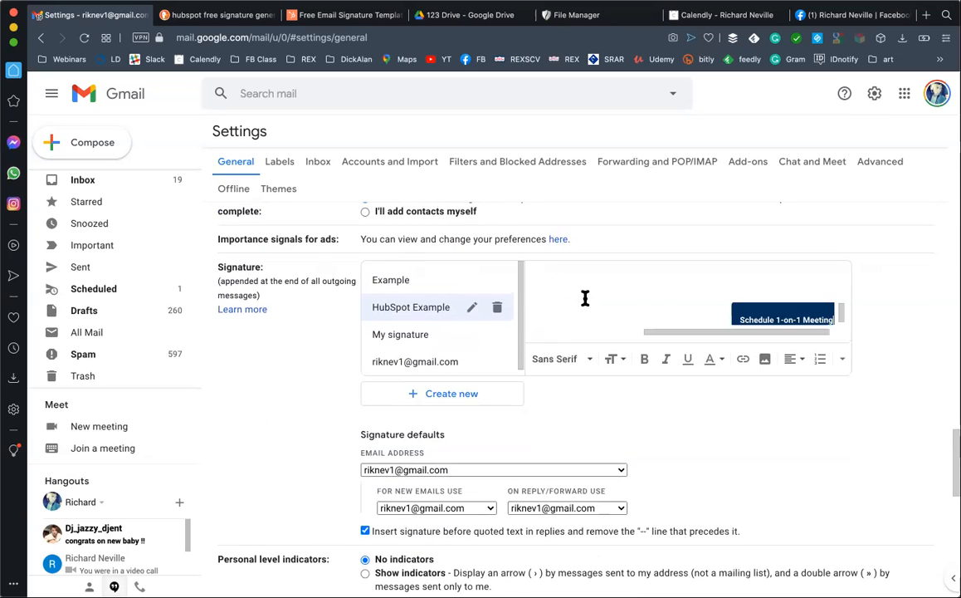
- Look over the pasted signature in the editor, from the photo and contact details to the social icons and meeting button
{"action": "scroll", "coordinate": [686, 317], "scroll_direction": "up", "scroll_amount": 3}
{"action": "scroll", "coordinate": [689, 322], "scroll_direction": "up", "scroll_amount": 2}
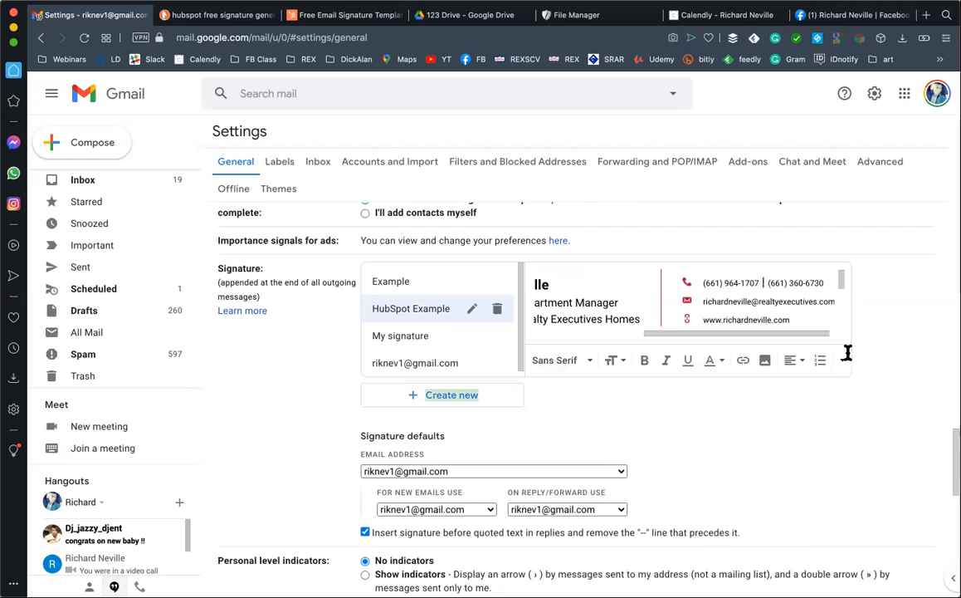
{"action": "scroll", "coordinate": [747, 440], "scroll_direction": "up", "scroll_amount": 4}
{"action": "scroll", "coordinate": [707, 460], "scroll_direction": "down", "scroll_amount": 2}
{"action": "scroll", "coordinate": [705, 459], "scroll_direction": "up", "scroll_amount": 3}
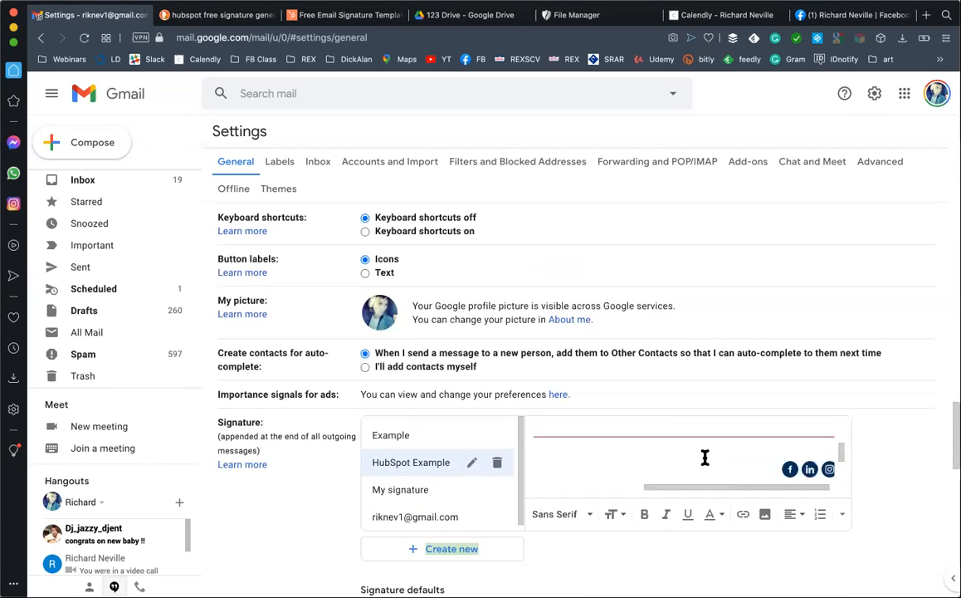
{"action": "scroll", "coordinate": [583, 445], "scroll_direction": "left", "scroll_amount": 2}
{"action": "scroll", "coordinate": [584, 444], "scroll_direction": "left", "scroll_amount": 3}
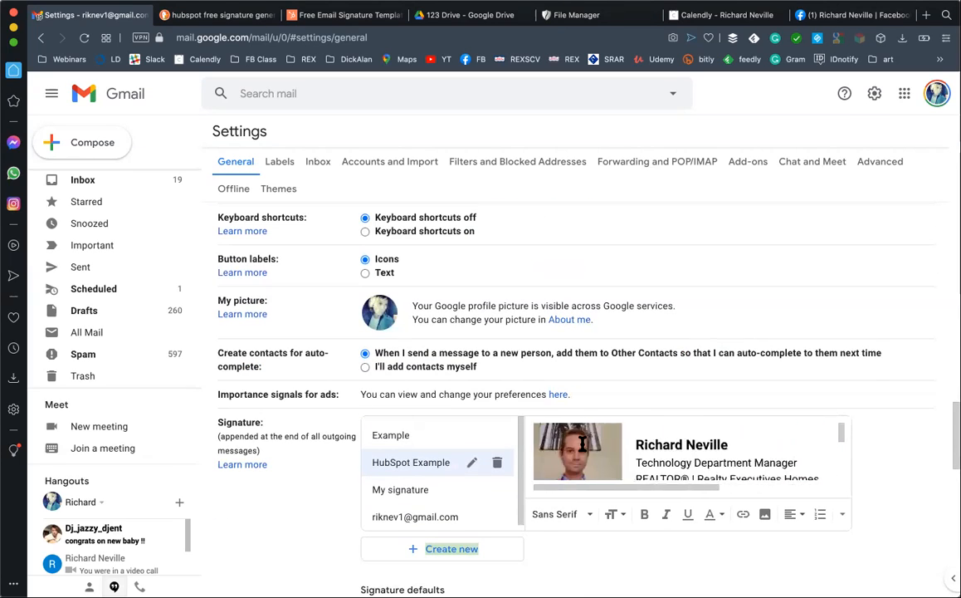
- Copy the finished signature again in HubSpot's generator and compare its layout with the version pasted in Gmail
{"action": "left_click", "coordinate": [341, 16]}
{"action": "left_click", "coordinate": [273, 477]}
{"action": "left_click", "coordinate": [91, 15]}
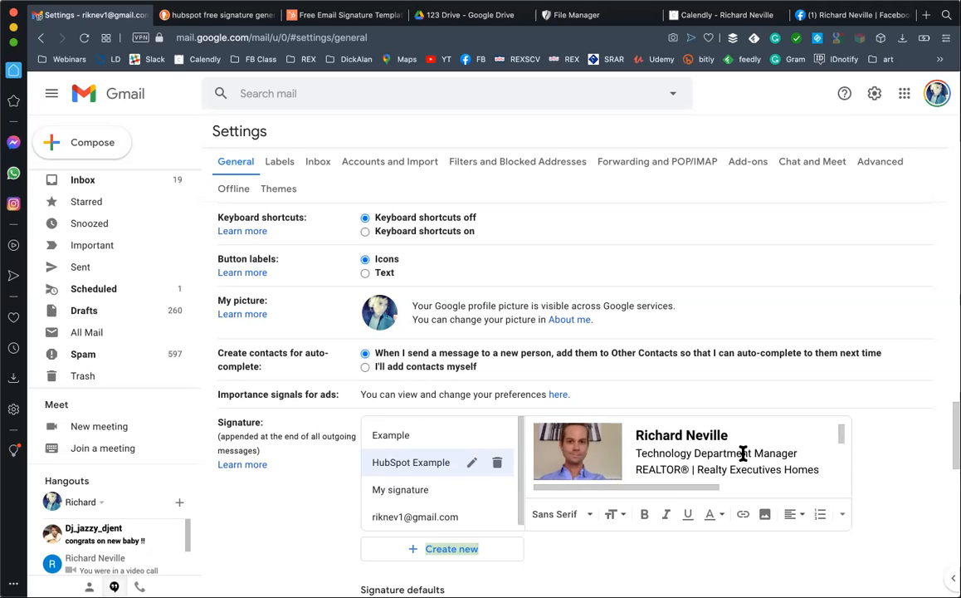
{"action": "scroll", "coordinate": [747, 454], "scroll_direction": "down", "scroll_amount": 5}
{"action": "scroll", "coordinate": [701, 494], "scroll_direction": "up", "scroll_amount": 3}
{"action": "scroll", "coordinate": [701, 494], "scroll_direction": "up", "scroll_amount": 5}
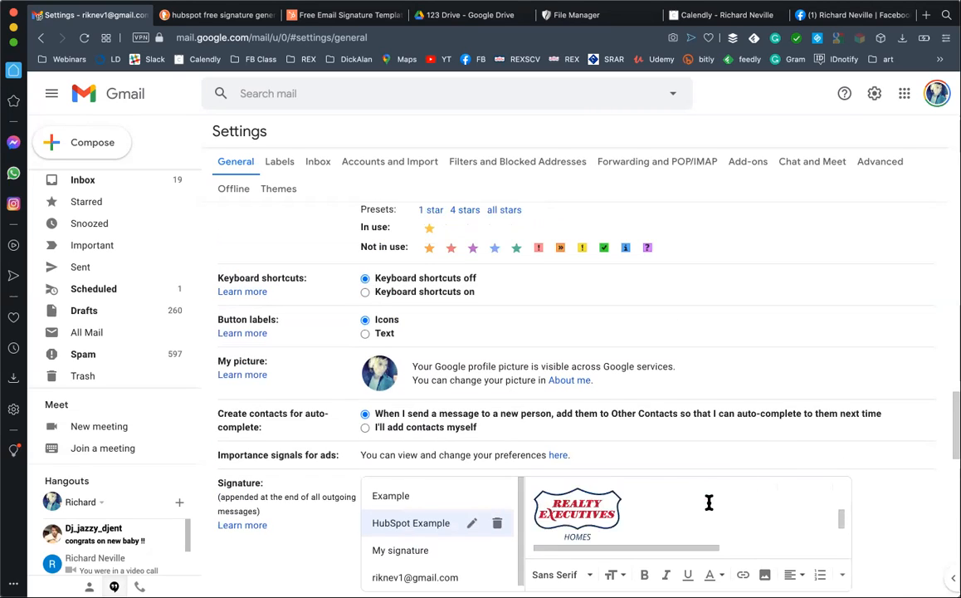
{"action": "scroll", "coordinate": [753, 513], "scroll_direction": "right", "scroll_amount": 3}
{"action": "scroll", "coordinate": [753, 532], "scroll_direction": "right", "scroll_amount": 3}
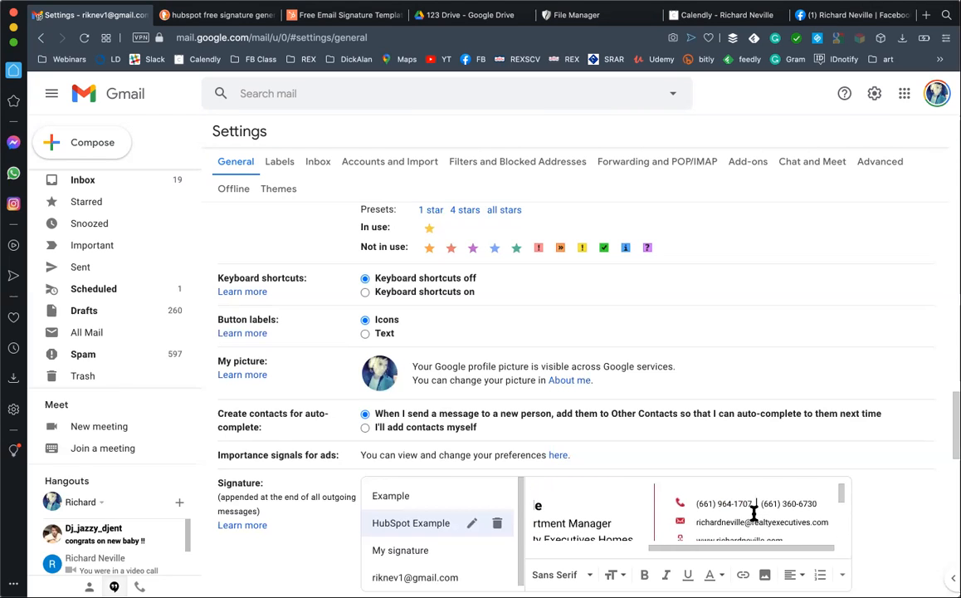
{"action": "scroll", "coordinate": [751, 531], "scroll_direction": "down", "scroll_amount": 1}
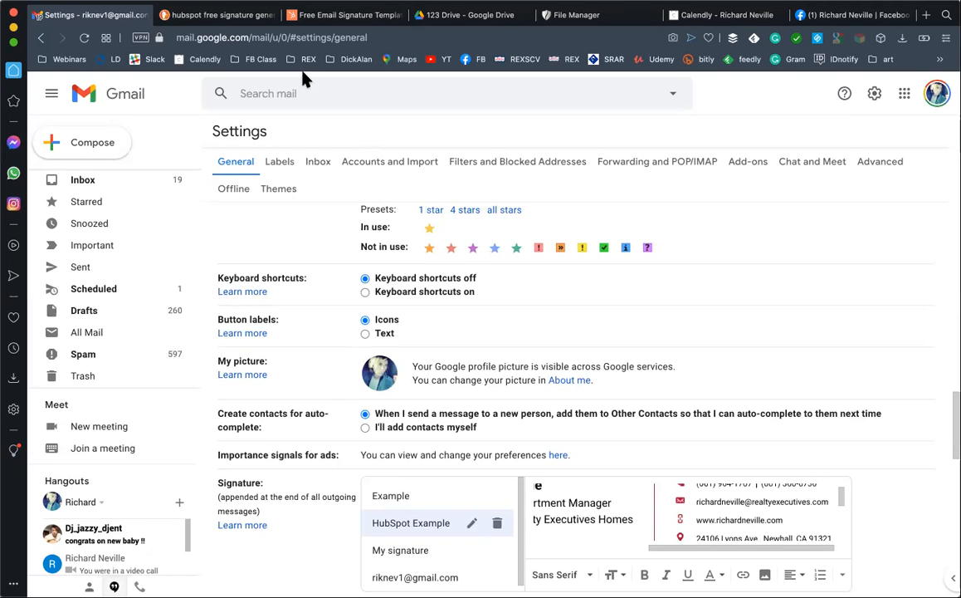
{"action": "left_click", "coordinate": [217, 15]}
{"action": "left_click", "coordinate": [345, 15]}
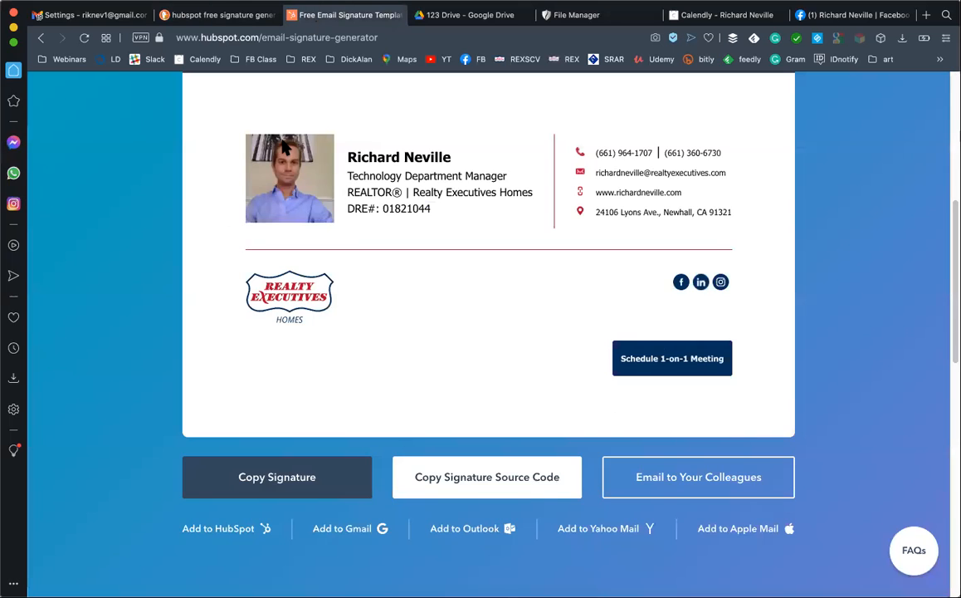
{"action": "left_click", "coordinate": [91, 14]}
- Save the changed general settings in Gmail
{"action": "scroll", "coordinate": [847, 378], "scroll_direction": "down", "scroll_amount": 5}
{"action": "scroll", "coordinate": [847, 378], "scroll_direction": "down", "scroll_amount": 5}
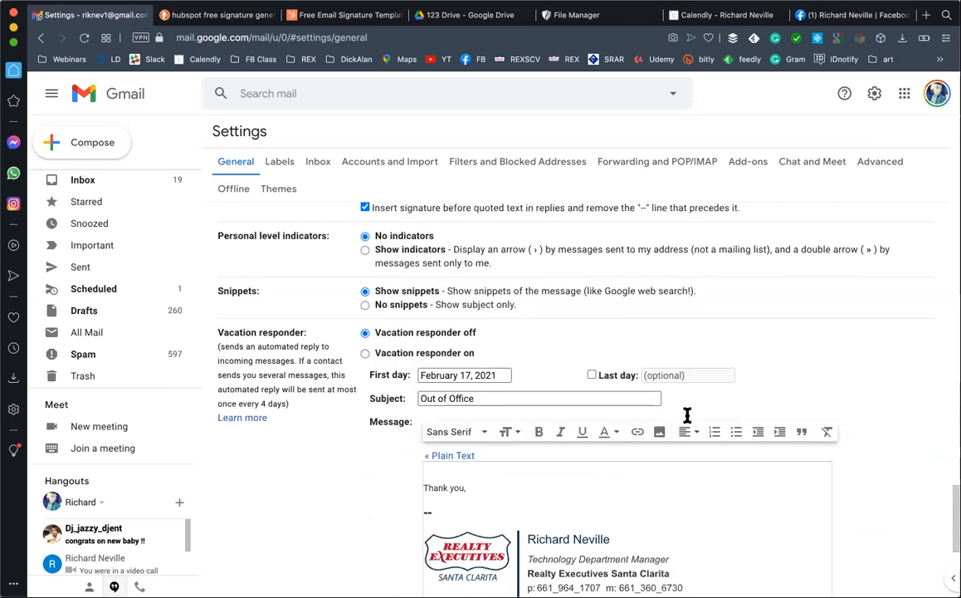
{"action": "left_click", "coordinate": [535, 539]}
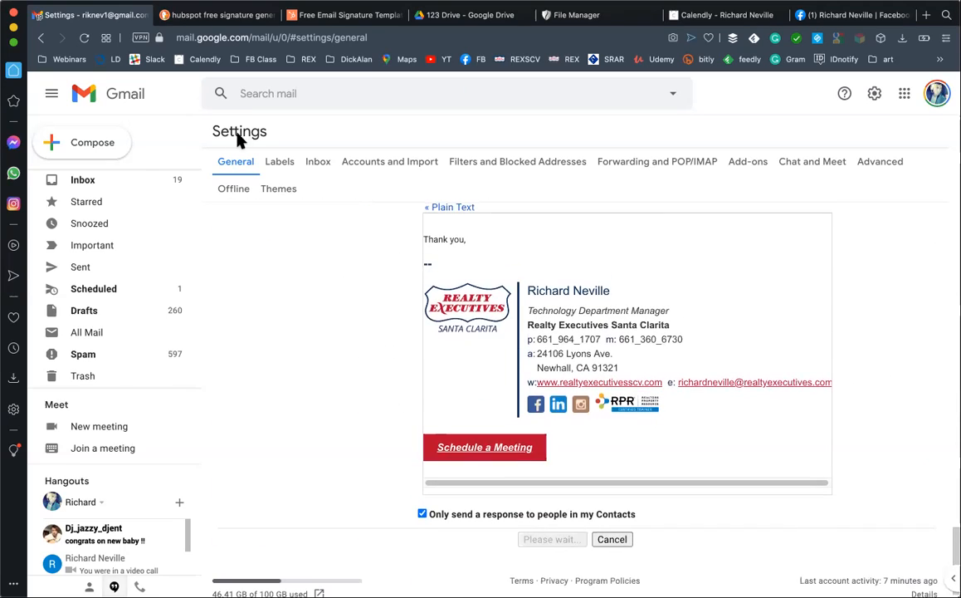
- Compose a new message, insert the HubSpot Example signature, and enlarge the message window to full screen
{"action": "left_click", "coordinate": [96, 141]}
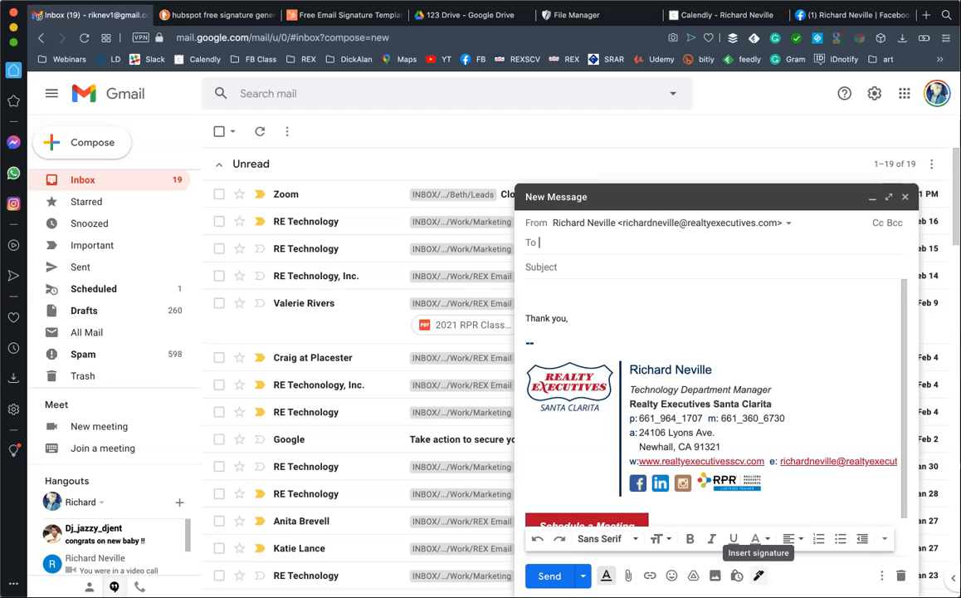
{"action": "left_click", "coordinate": [758, 575]}
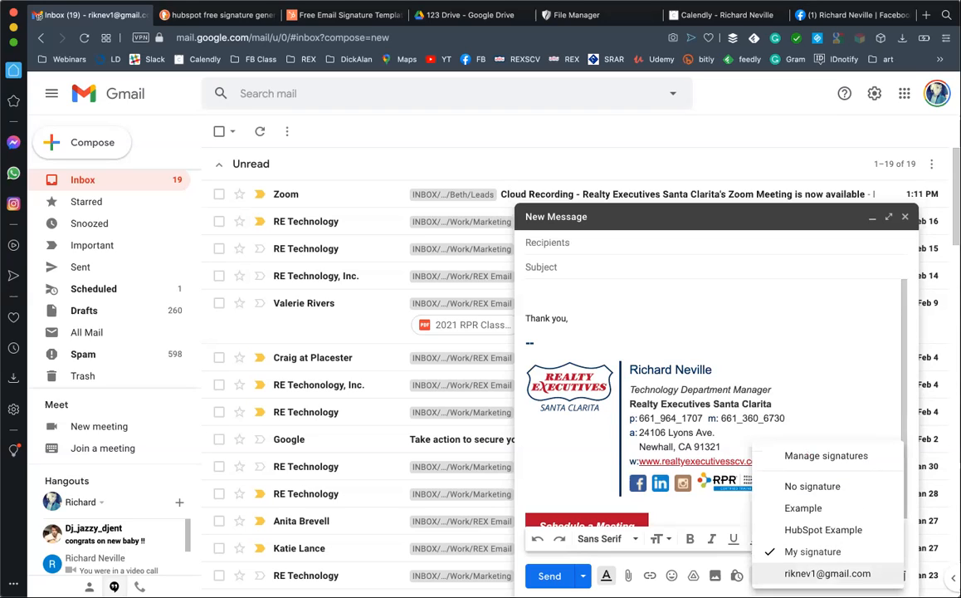
{"action": "left_click", "coordinate": [823, 531]}
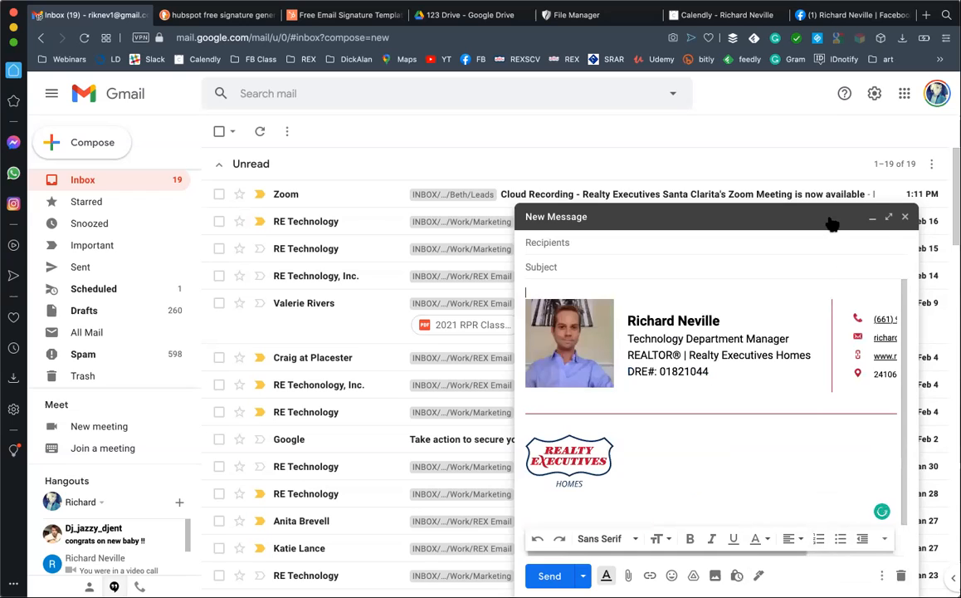
{"action": "left_click", "coordinate": [889, 215]}
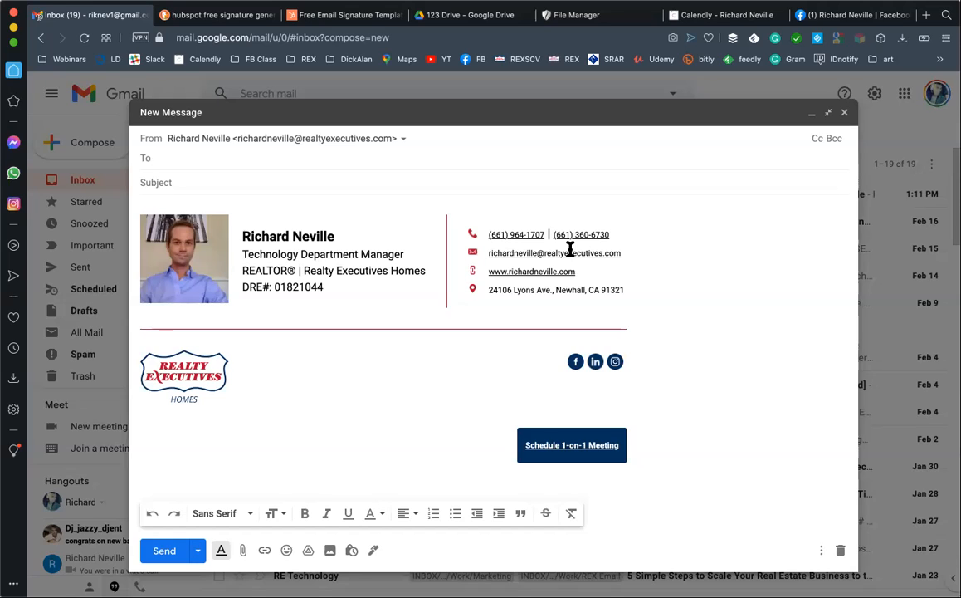
- Examine the meeting button and the phone number line of the signature in the new message
{"action": "left_click", "coordinate": [584, 444]}
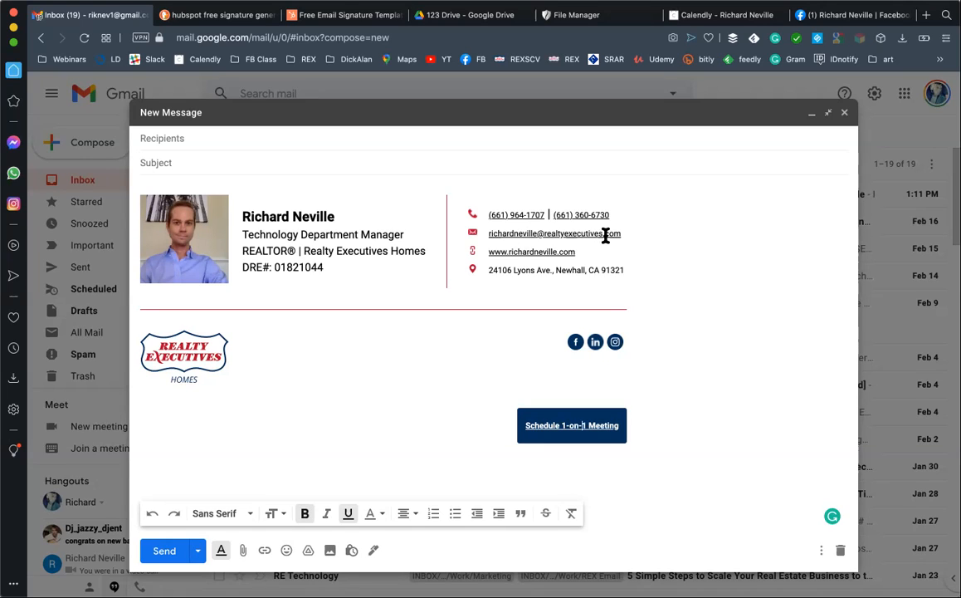
{"action": "left_click_drag", "start_coordinate": [621, 212], "coordinate": [463, 210]}
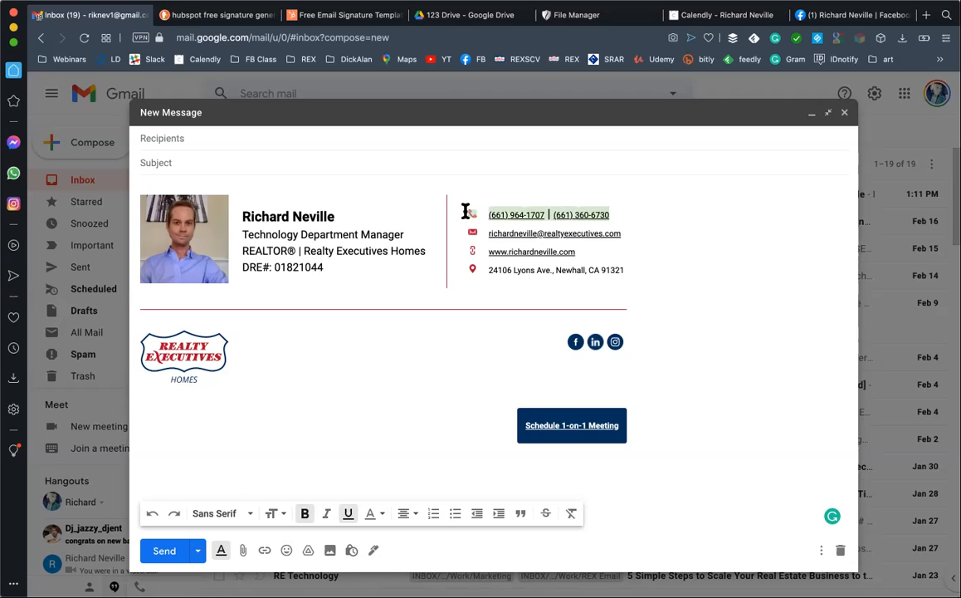
{"action": "left_click", "coordinate": [397, 187]}
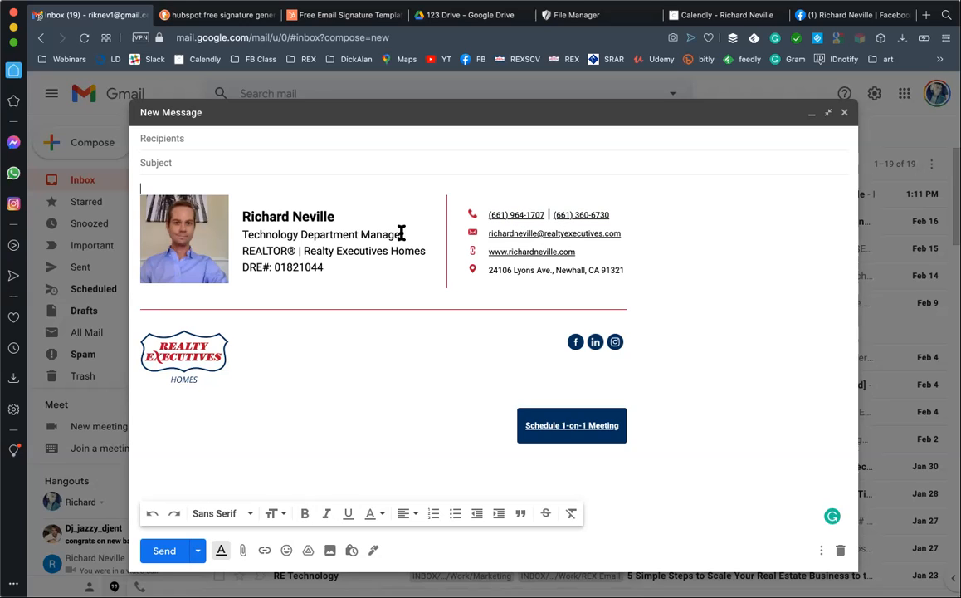